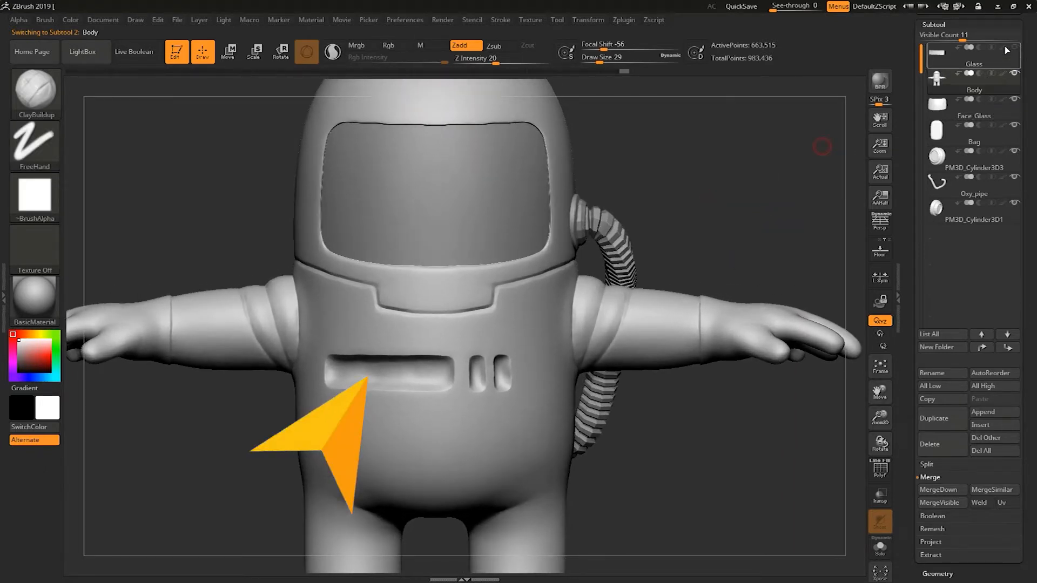
- Hide the Glass subtool to examine the chest recess from closer up, and show the Glass again
left_click_drag(753, 219, 751, 214, "alt")
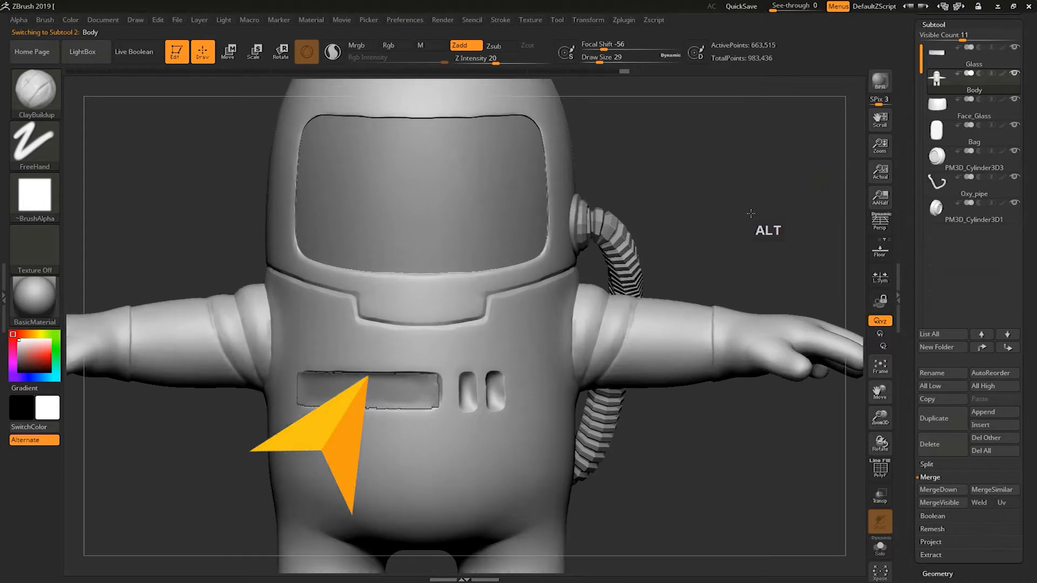
left_click(1014, 48)
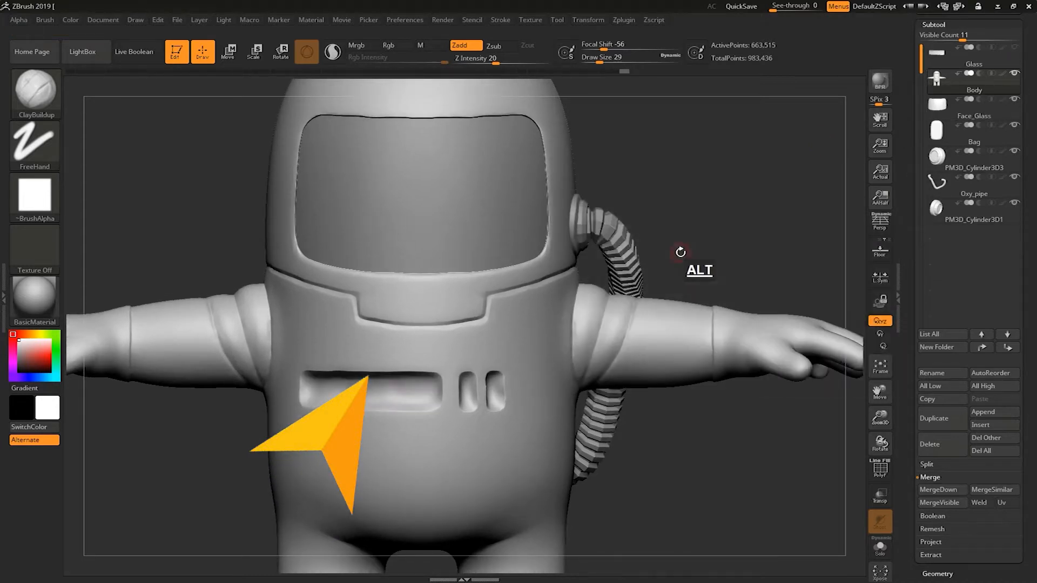
left_click_drag(679, 250, 741, 200, "alt")
left_click_drag(693, 482, 737, 361, "alt")
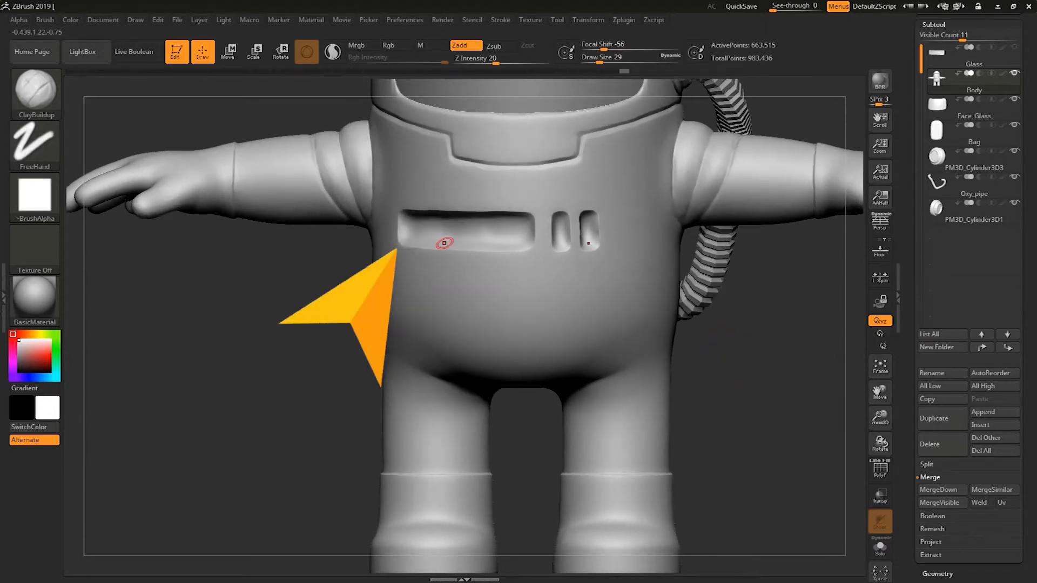
left_click_drag(256, 368, 229, 416, "shift")
left_click_drag(183, 447, 285, 386, "alt")
left_click(1013, 48)
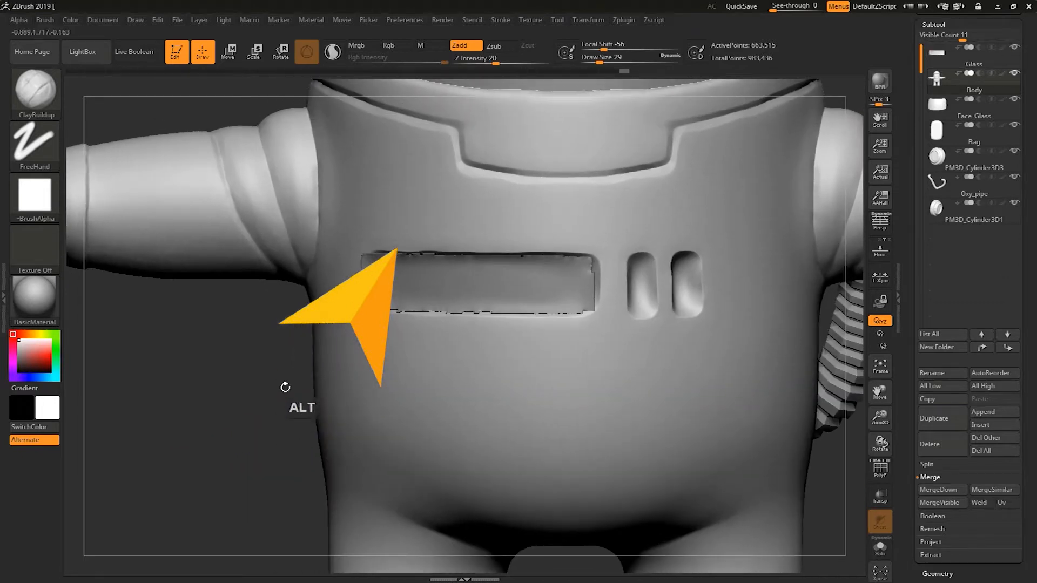
- Turn on the polyframe, select the Glass subtool and smooth the panel's surface at draw size 80
left_click(871, 474)
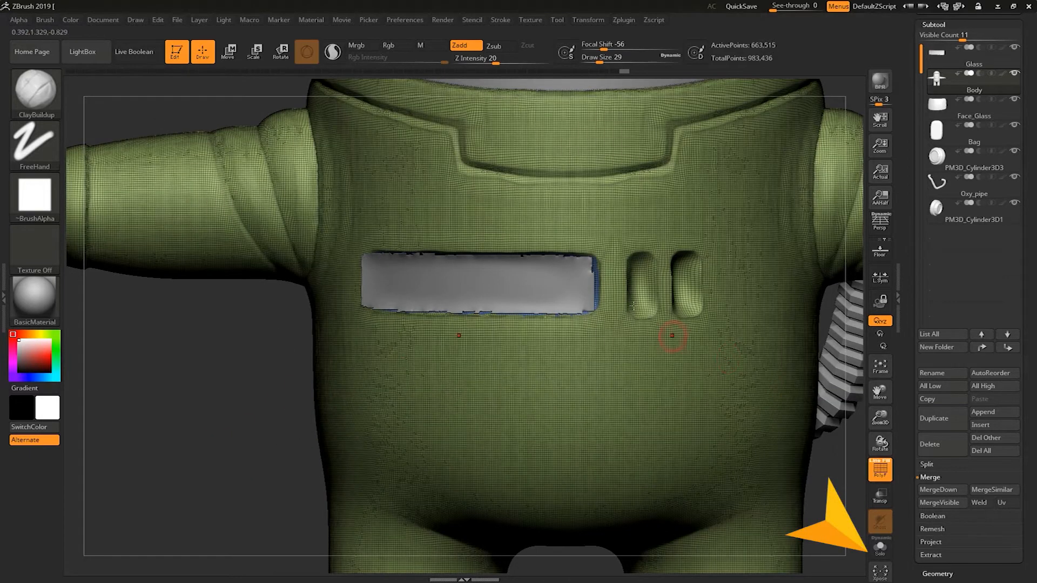
left_click(558, 290, "alt")
key("s")
mouse_move(558, 290)
left_mouse_down()
mouse_move(569, 287)
mouse_move(354, 286)
mouse_move(403, 305)
left_mouse_up()
left_click_drag(263, 406, 339, 352, "shift")
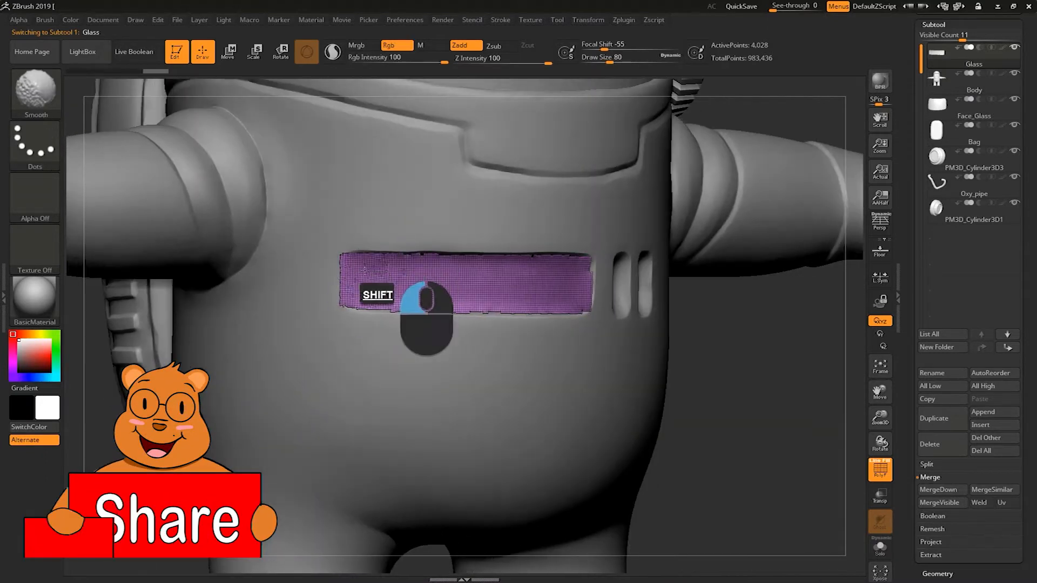
- Reduce the Glass panel's polygons by running ZRemesher twice with the Half option
left_click(934, 24)
left_click(937, 37)
left_click(936, 218)
left_click(938, 243)
left_click(939, 269)
left_click(942, 265)
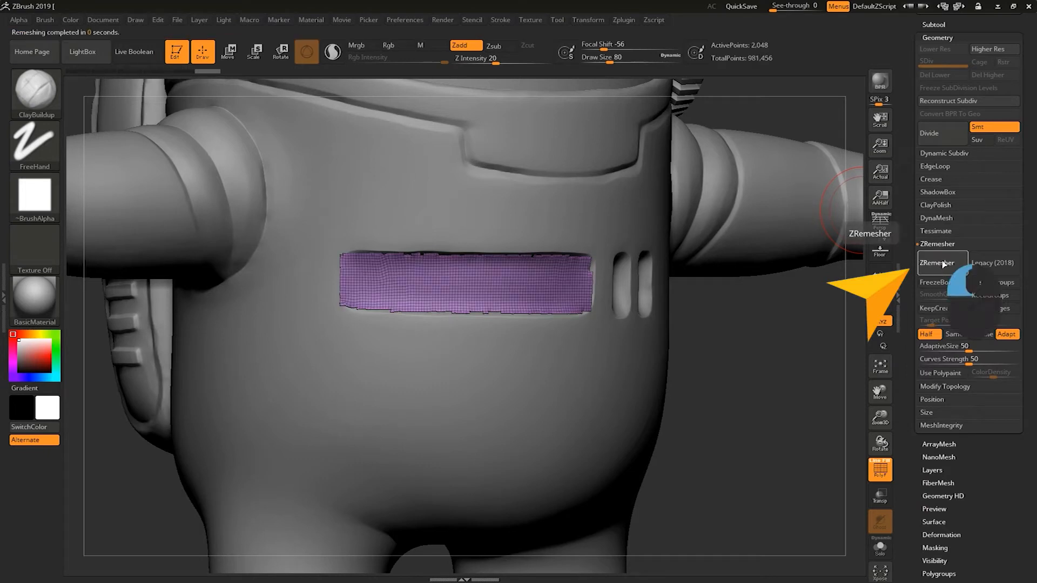
left_click_drag(773, 413, 806, 379, "alt")
key("b")
key("z")
key("m")
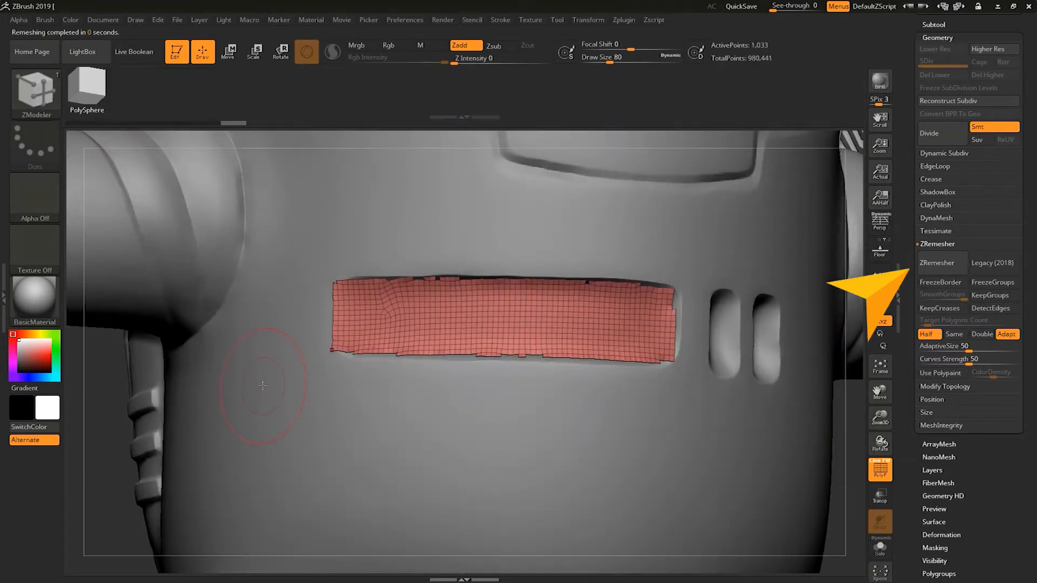
- Draw a ZRemesherGuides loop just inside the Glass panel's border at draw size 13 and remesh with Curves Strength 100
left_click(35, 93)
left_click(365, 395)
key("s")
left_click_drag(411, 304, 395, 304)
mouse_move(339, 265)
left_mouse_down()
mouse_move(660, 270)
mouse_move(658, 324)
mouse_move(438, 319)
mouse_move(350, 291)
left_mouse_up()
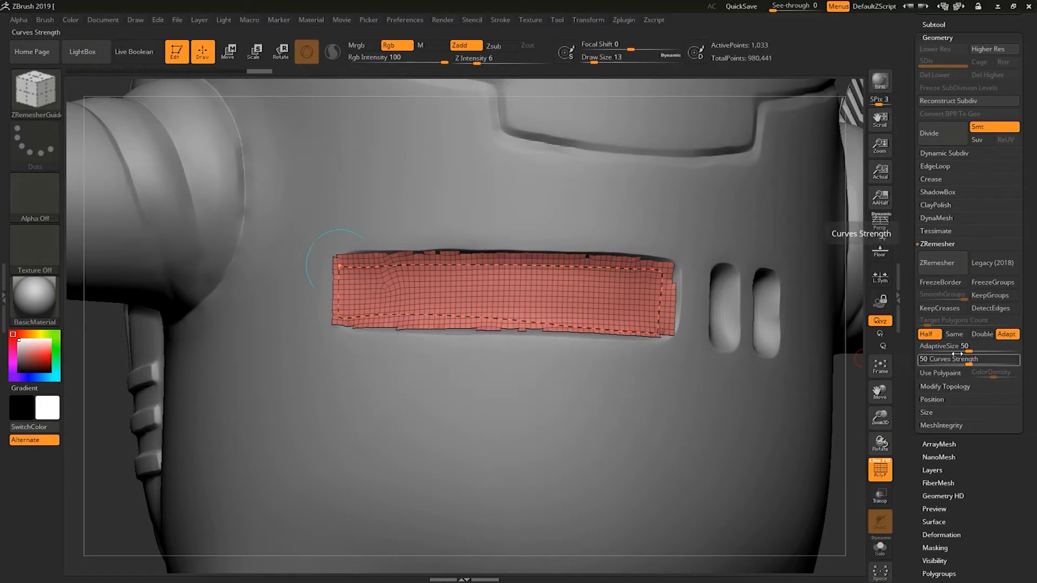
left_click_drag(969, 362, 978, 362)
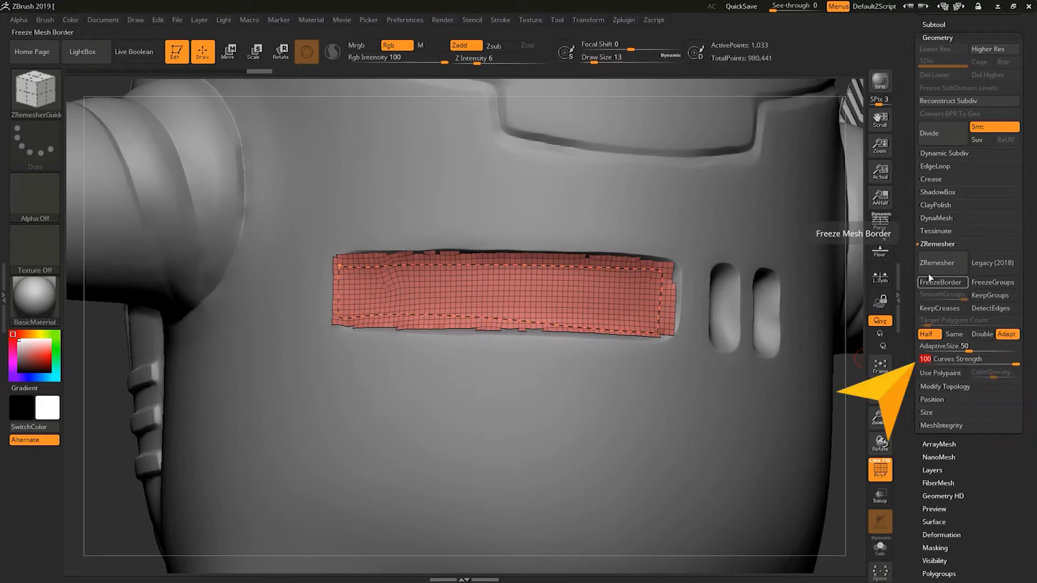
left_click(940, 267)
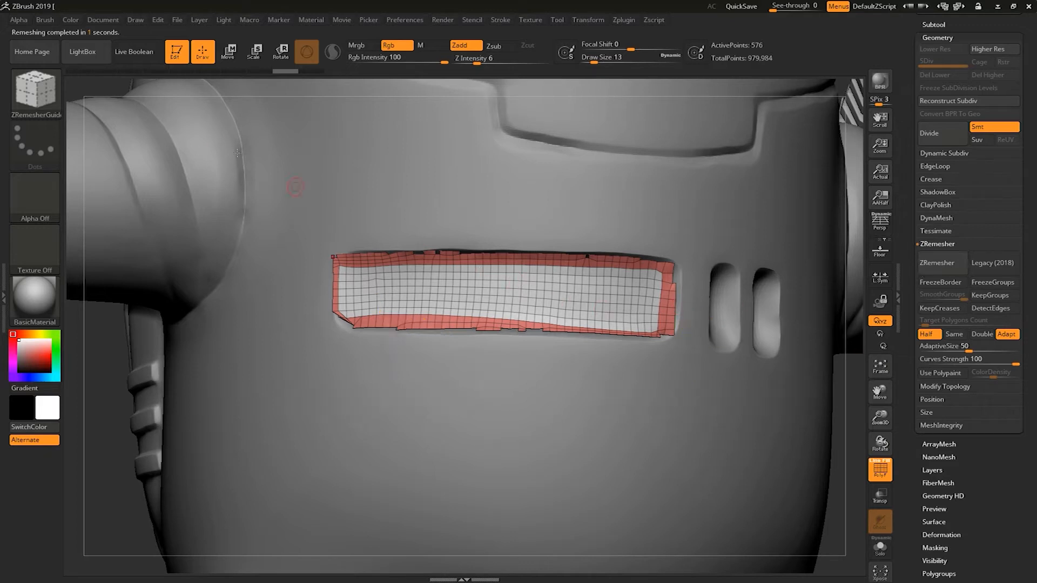
- Remove the jagged border strips around the Glass panel with ZModeler's polygon Delete action, targeting Polygroup All
left_click(31, 86)
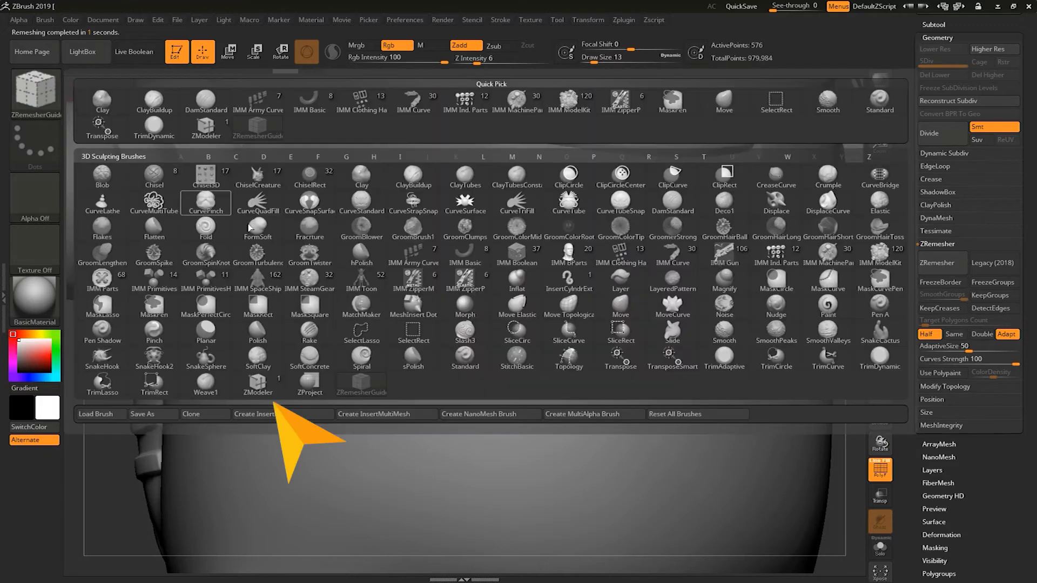
left_click(270, 390)
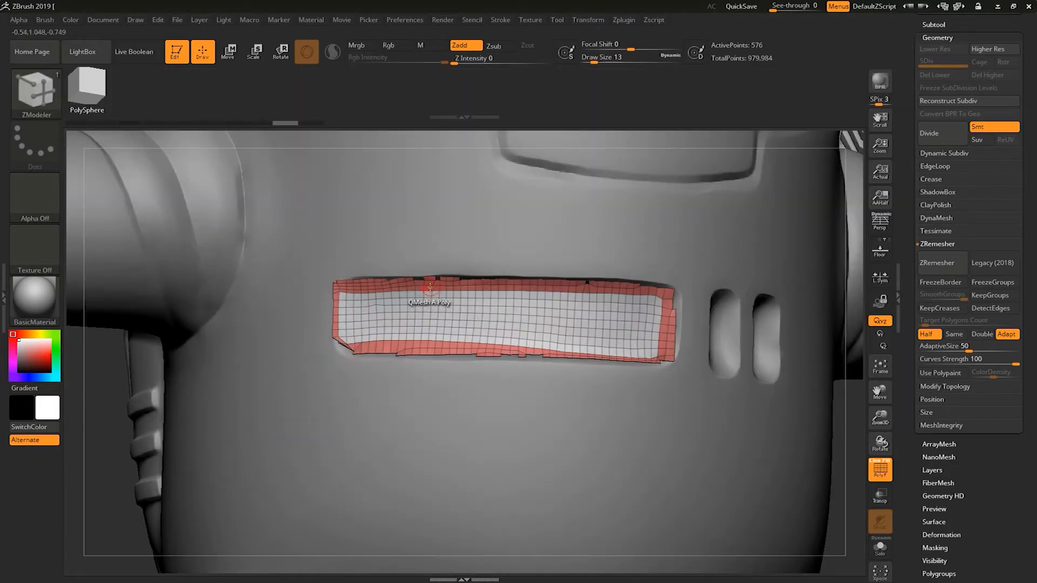
key("space")
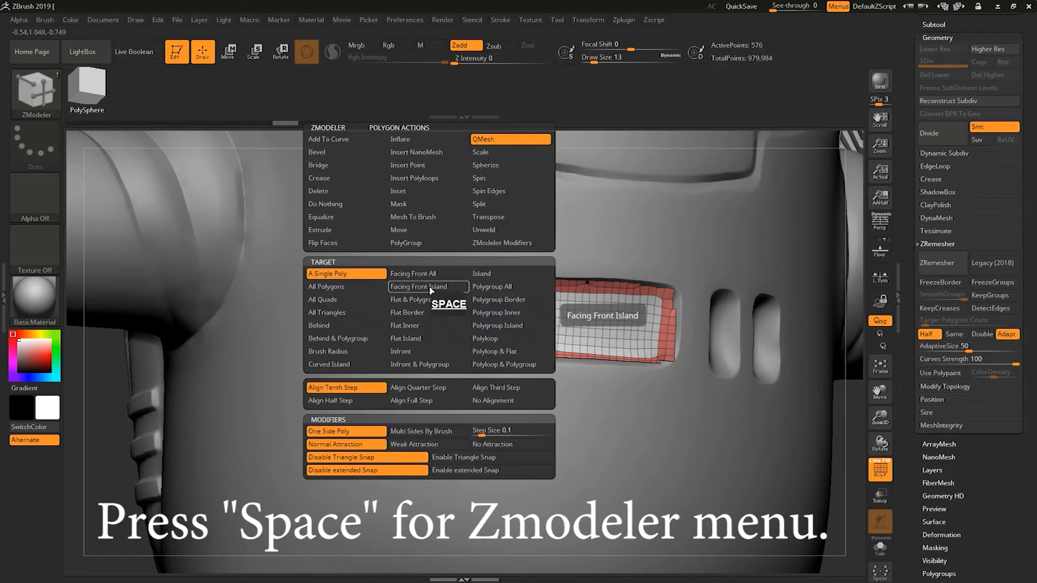
left_click(344, 192)
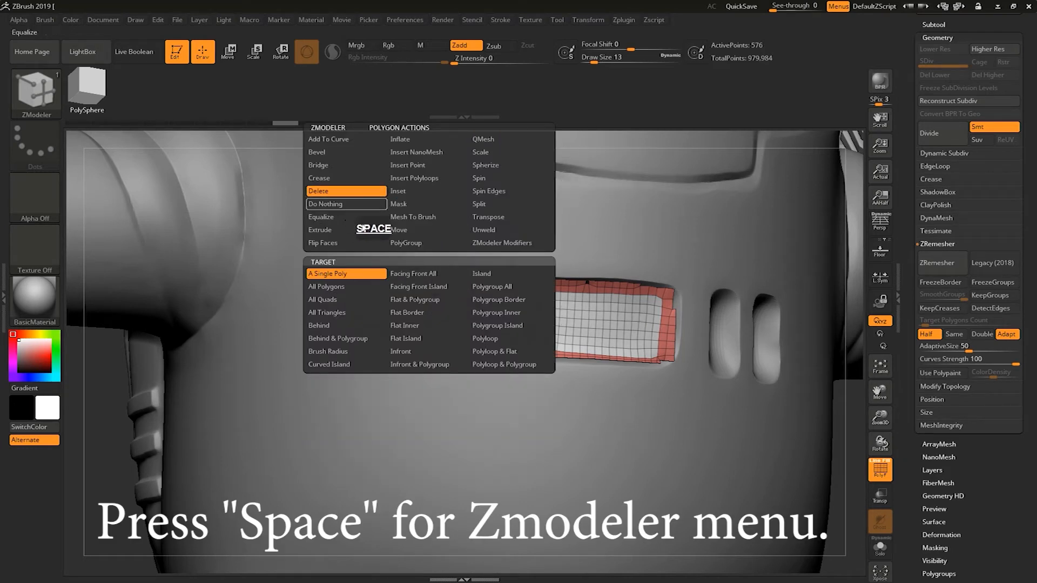
left_click(502, 290)
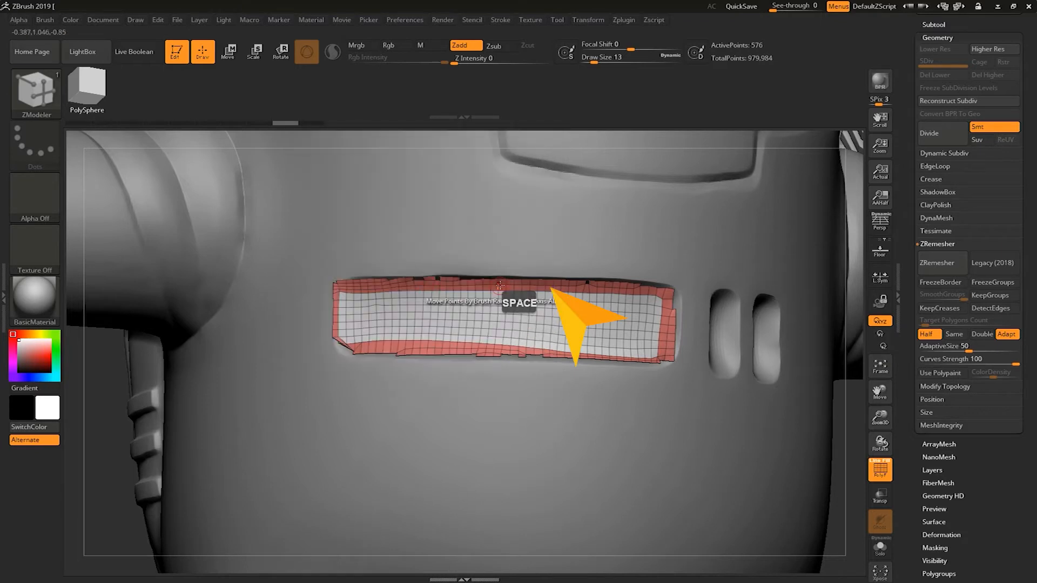
left_click(501, 284)
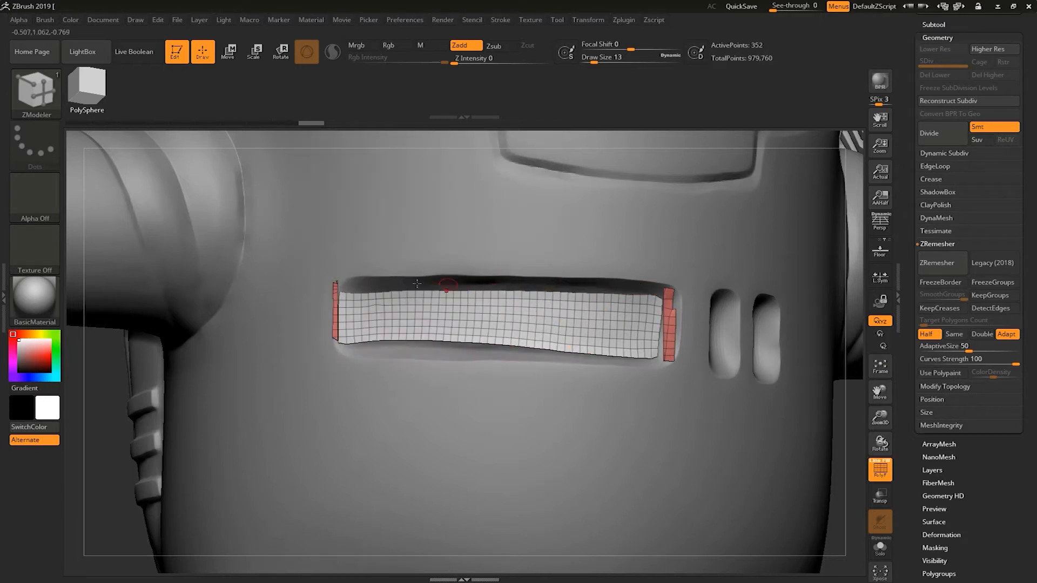
left_click(861, 466, "alt")
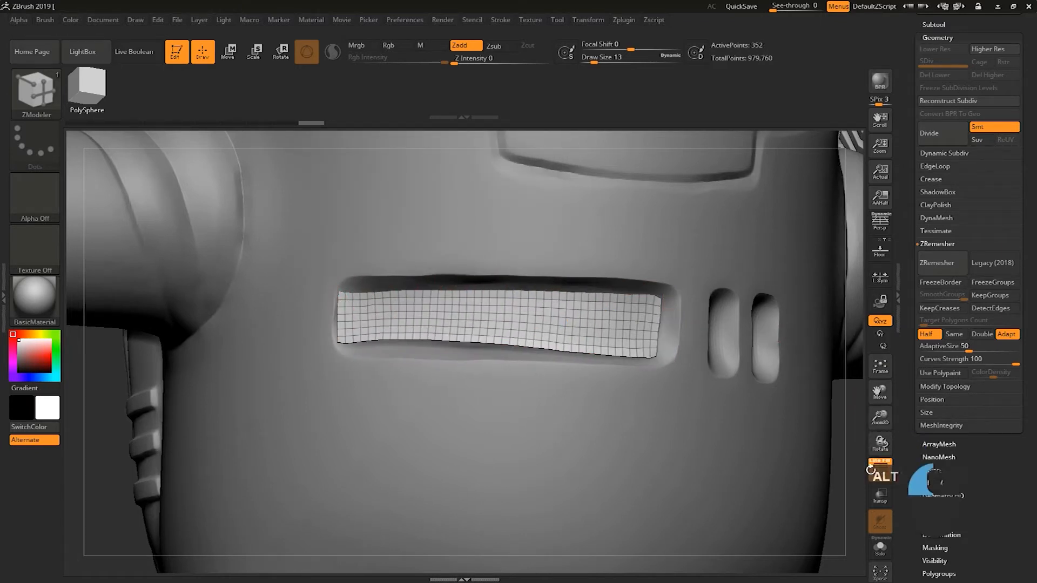
- Stretch the Glass panel's corners and edges with the Move brush at draw size 44 so it fills the chest recess
left_click_drag(815, 363, 816, 353, "alt")
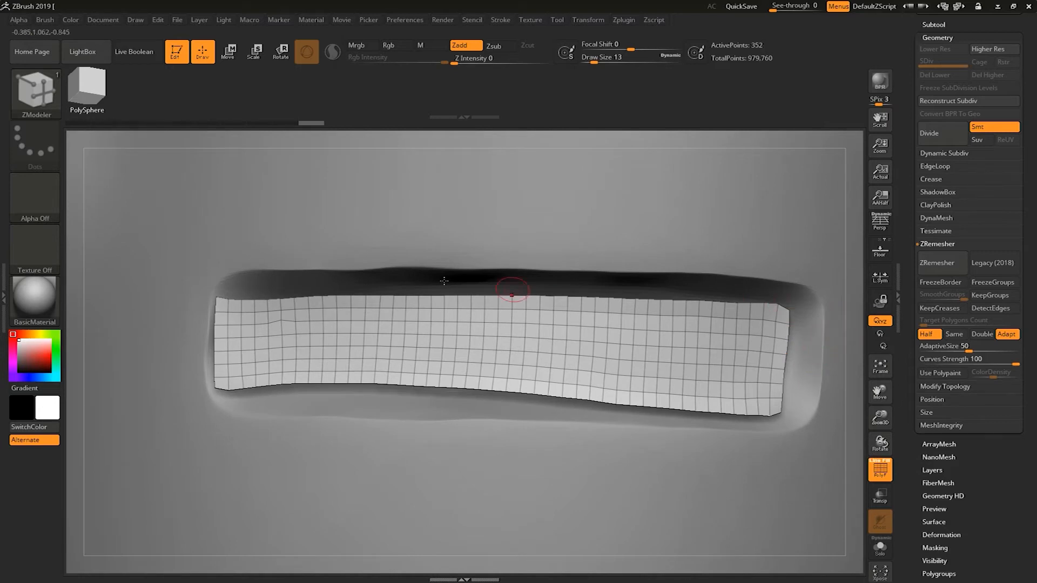
left_click_drag(833, 211, 805, 335, "alt")
left_click_drag(793, 385, 770, 368)
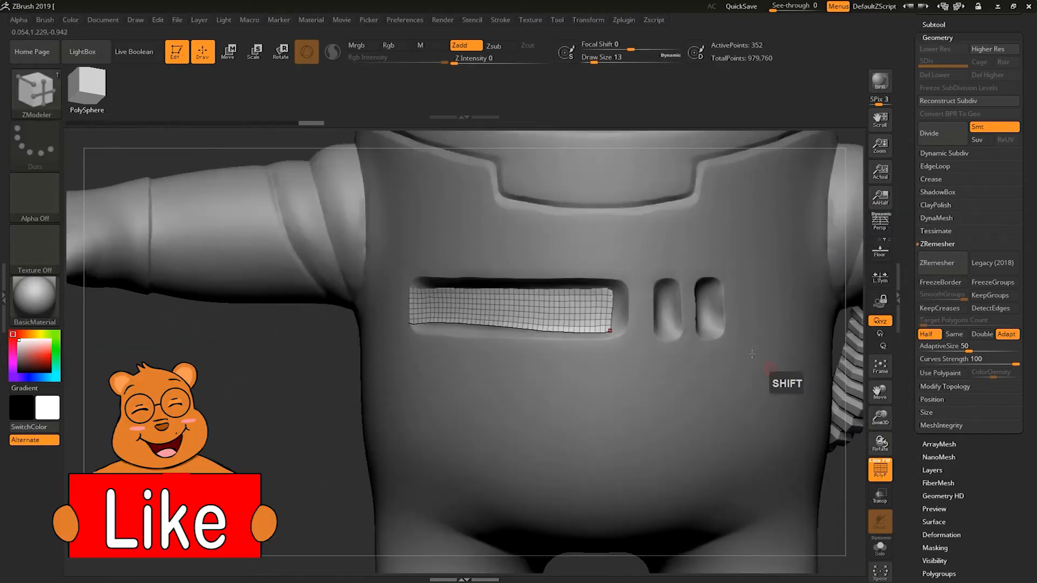
left_click(36, 91)
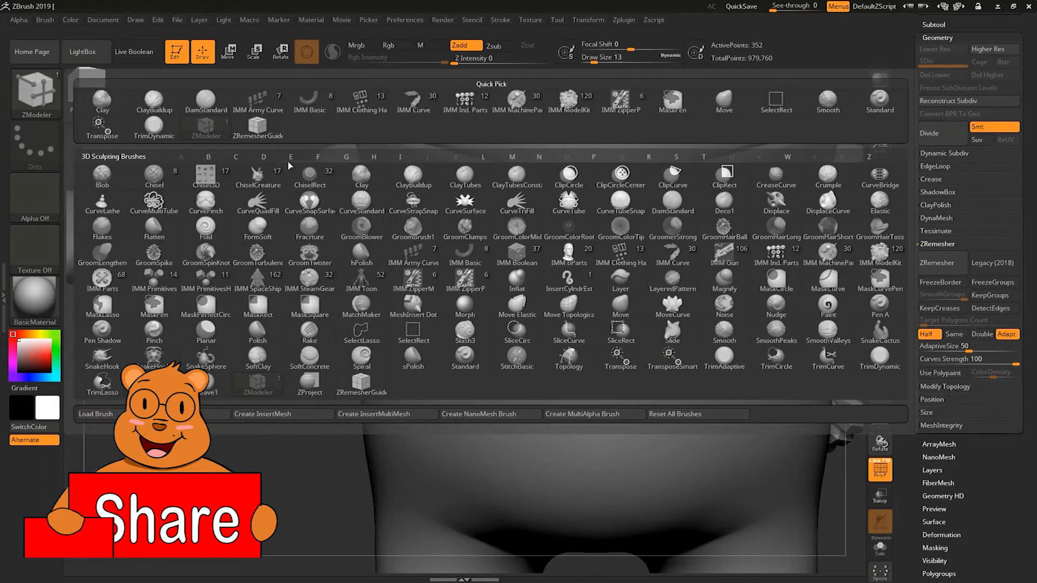
left_click(610, 312)
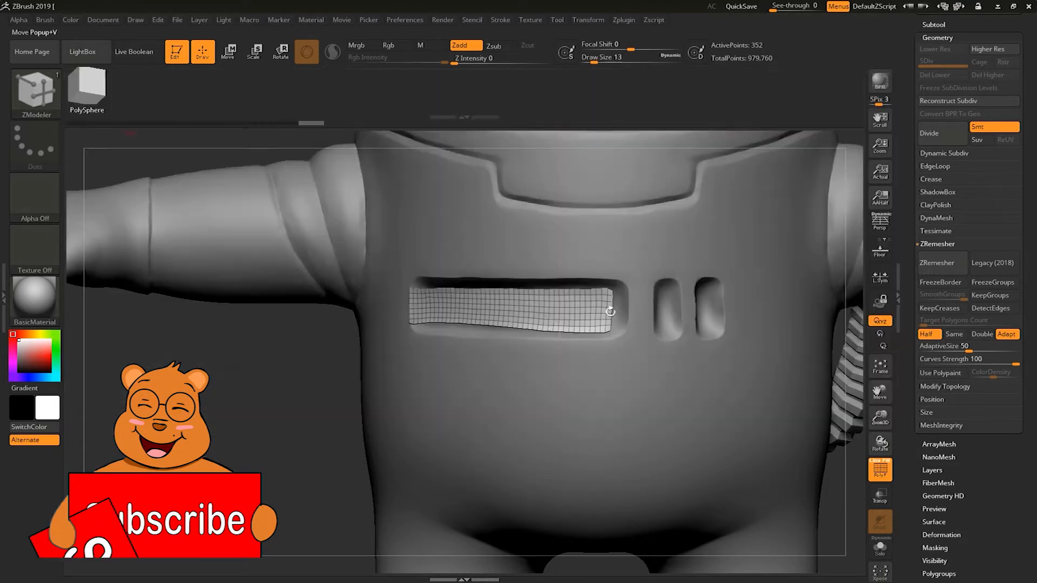
key("s")
left_click_drag(419, 272, 441, 271)
left_click_drag(596, 281, 619, 278)
left_click_drag(464, 273, 464, 259)
left_click_drag(562, 270, 562, 258)
left_click_drag(848, 346, 746, 349)
- Turn off the polyframe and isolate the Body subtool in Solo mode
mouse_move(471, 351)
right_mouse_down()
mouse_move(394, 246)
mouse_move(551, 290)
right_mouse_up()
right_click_drag(324, 405, 507, 361, "shift")
left_click_drag(507, 361, 291, 362, "shift")
mouse_move(291, 361)
right_mouse_down()
mouse_move(842, 411)
mouse_move(356, 352)
mouse_move(856, 363)
right_mouse_up()
key("shift+f")
left_click(856, 363, "alt")
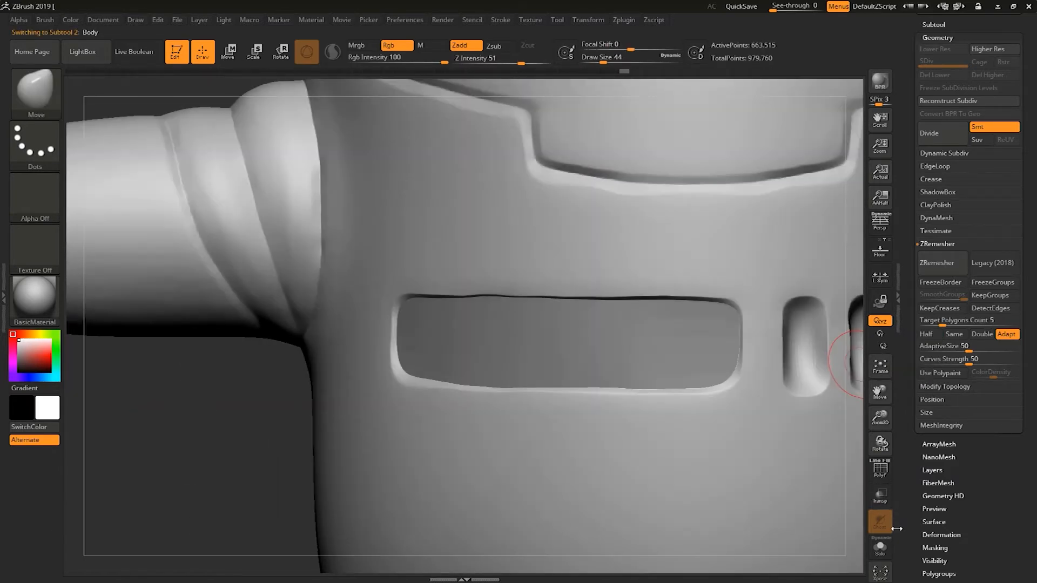
left_click(876, 545)
- Mask the inside of the wide chest recess at draw size 25 and invert the mask
left_click_drag(228, 456, 235, 453, "alt")
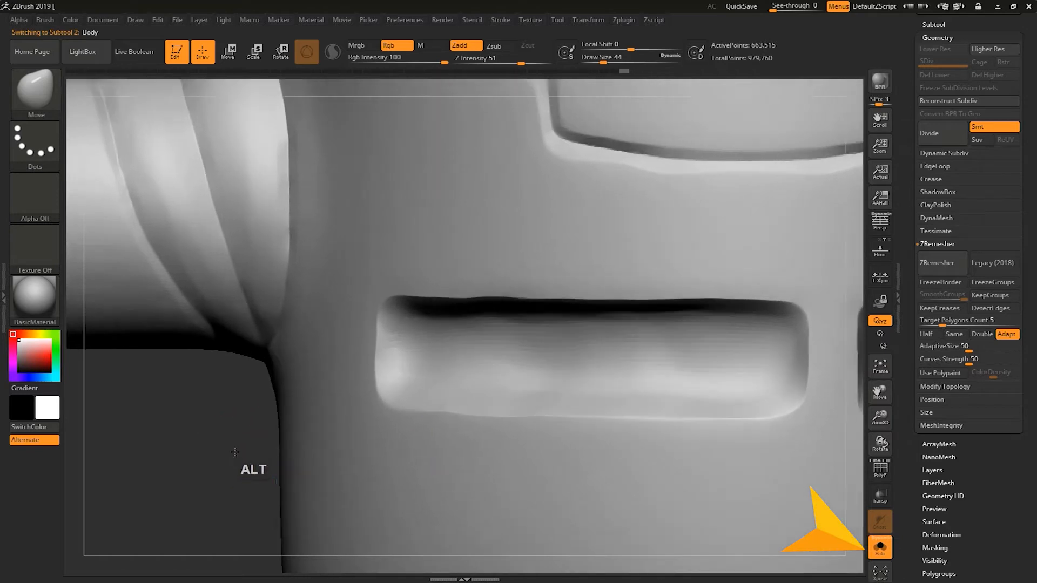
key("s")
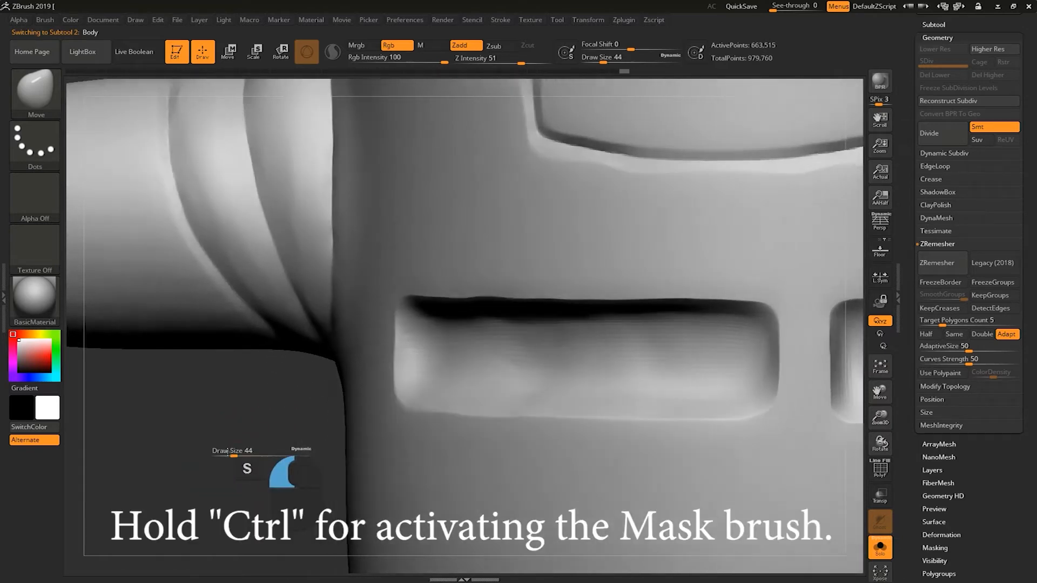
mouse_move(234, 454)
left_mouse_down()
mouse_move(240, 472)
mouse_move(254, 454)
left_mouse_up()
key("ctrl")
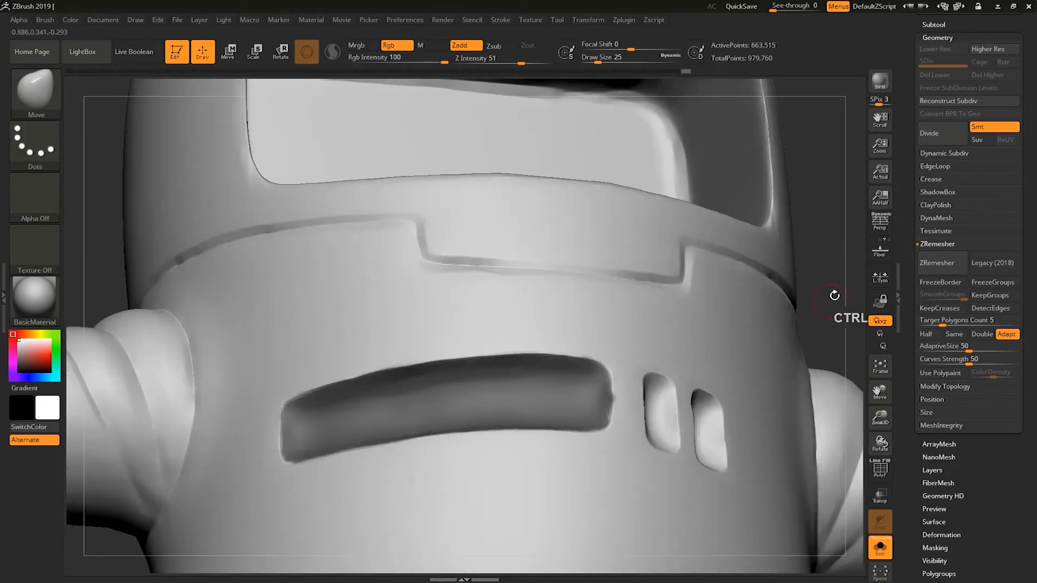
key("ctrl+alt")
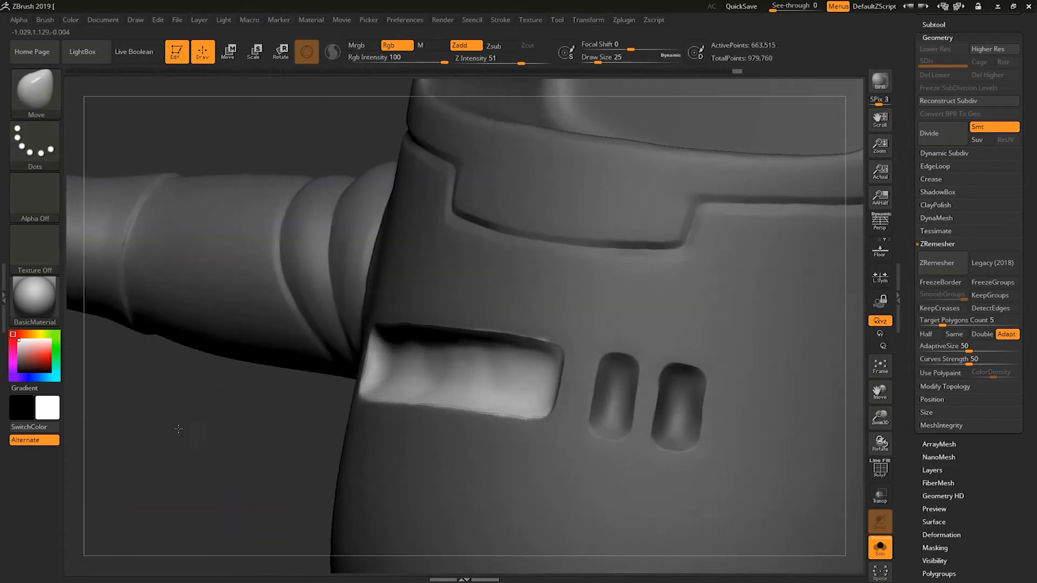
- Activate the Move gizmo and align its position and rotation with the wide chest recess
key("b")
key("Escape")
key("w")
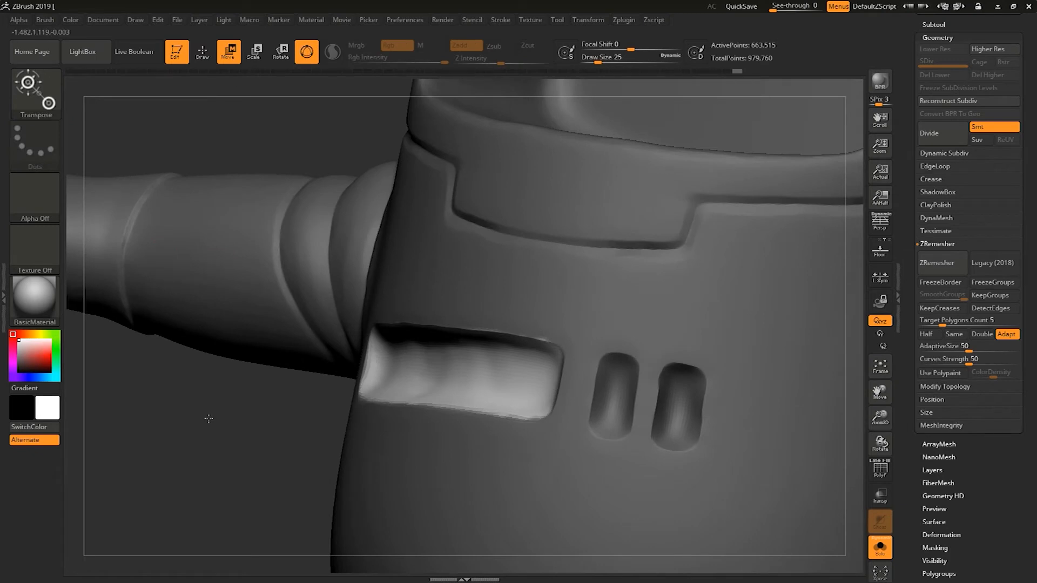
key("f")
left_click_drag(558, 236, 388, 311, "alt")
left_click_drag(305, 378, 242, 379, "shift")
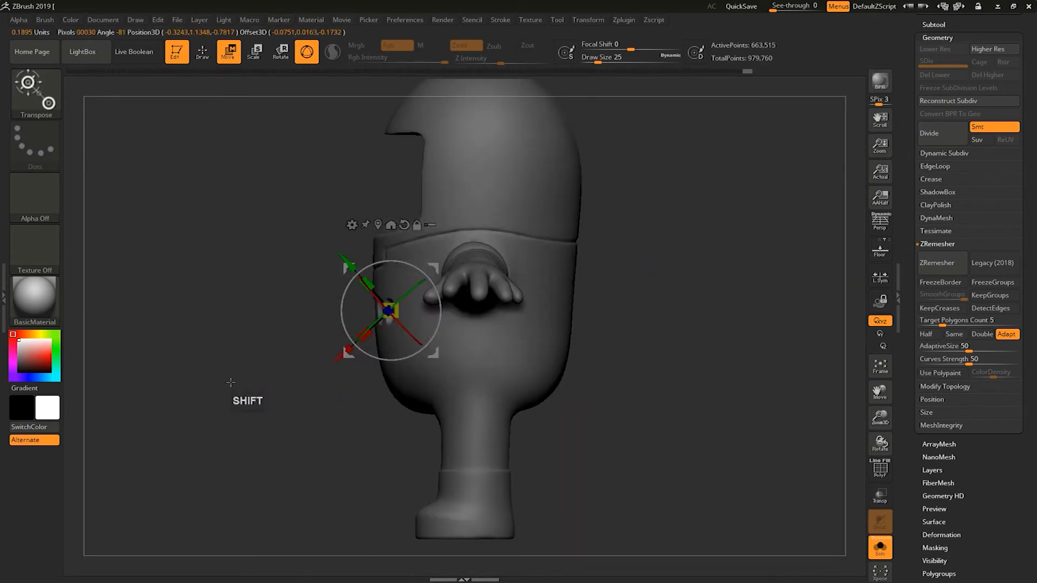
right_click_drag(242, 378, 242, 426, "ctrl")
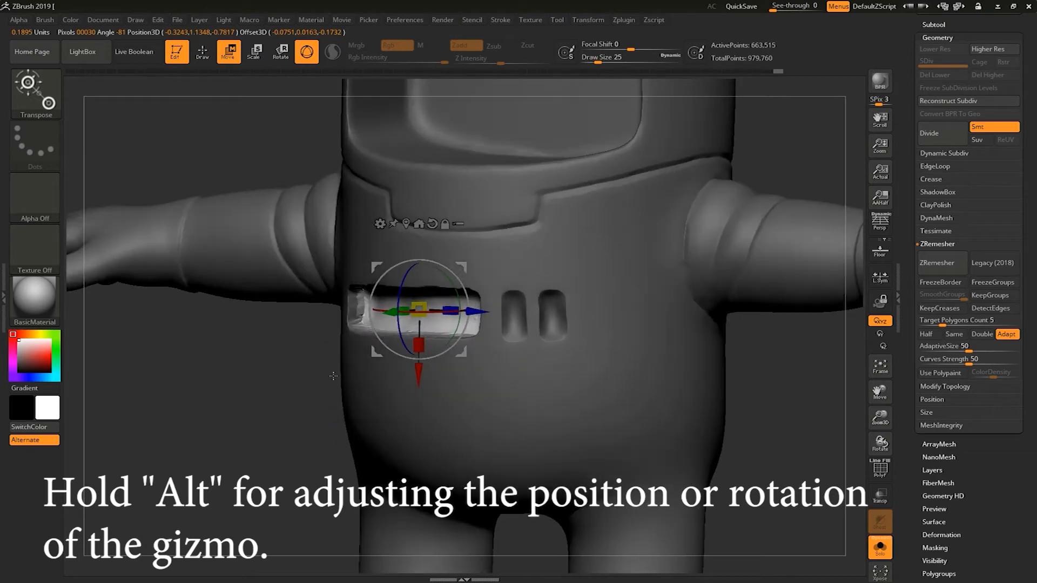
left_click_drag(303, 378, 243, 378, "shift")
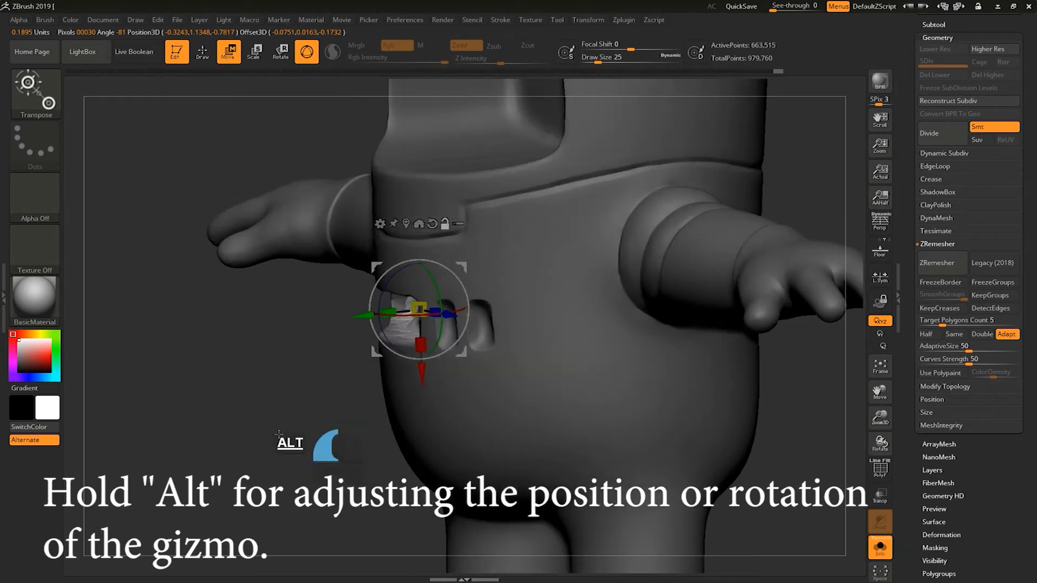
right_click_drag(363, 281, 363, 316, "ctrl")
left_click_drag(382, 322, 386, 322, "alt")
left_click_drag(243, 411, 289, 412, "shift")
- Push the unmasked recess floor deeper into the body with the gizmo, clear the mask and update the DynaMesh
left_click_drag(432, 311, 446, 311)
left_click_drag(270, 432, 230, 443)
left_click_drag(385, 308, 369, 307)
left_click_drag(243, 375, 265, 410, "ctrl")
left_click_drag(208, 368, 256, 420, "ctrl")
left_click_drag(200, 391, 234, 385)
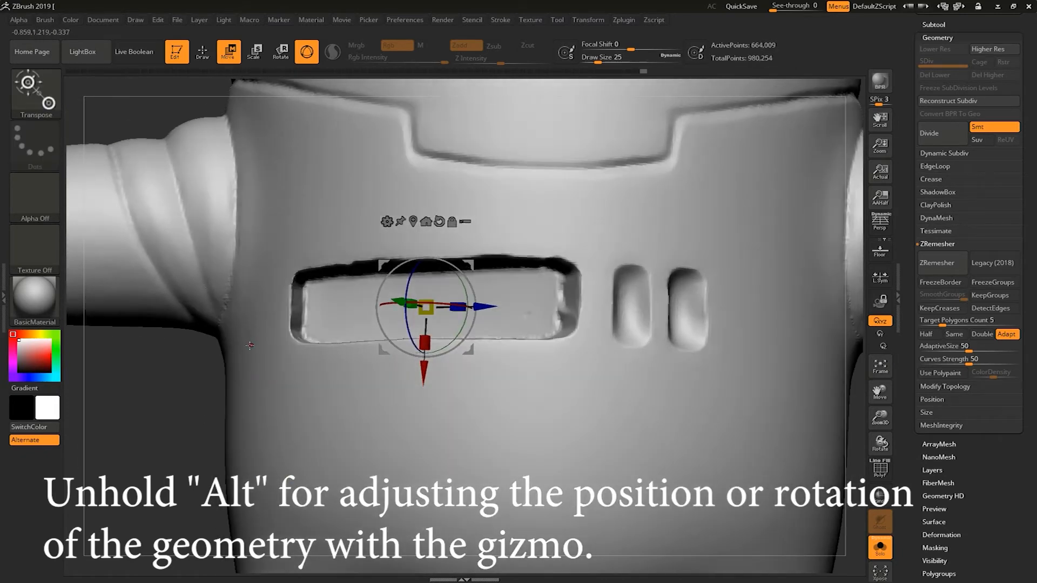
- Smooth the floor and edges of the wide chest recess and update the Body's DynaMesh
left_click(203, 52)
mouse_move(552, 286)
left_mouse_down("shift")
mouse_move(566, 310)
mouse_move(534, 274)
mouse_move(304, 293)
mouse_move(300, 329)
left_mouse_up("shift")
left_click(935, 24)
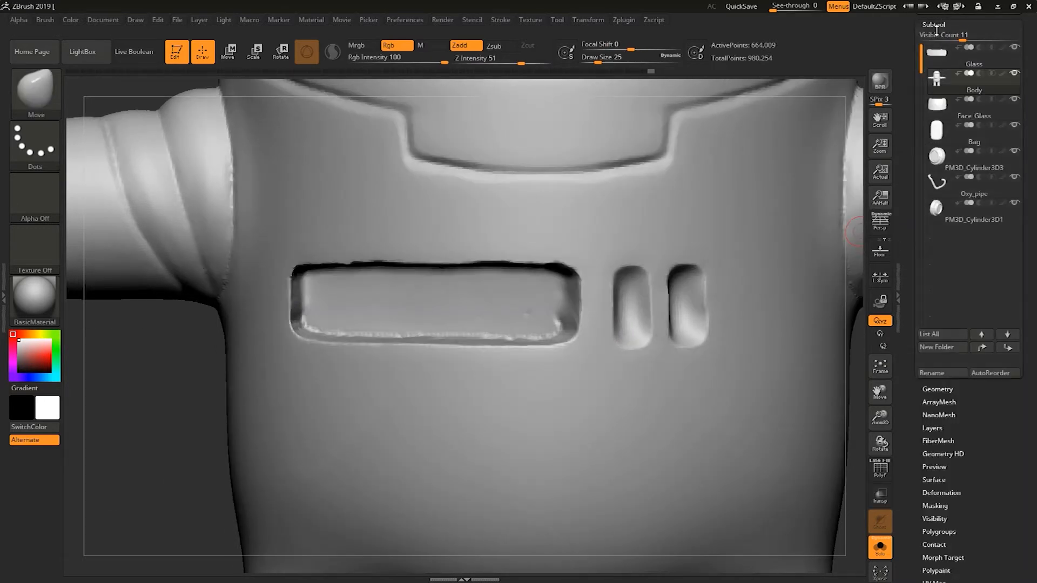
left_click(938, 24)
mouse_move(169, 357)
left_mouse_down("ctrl")
mouse_move(152, 443)
mouse_move(158, 408)
mouse_move(147, 393)
left_mouse_up("ctrl")
mouse_move(356, 299)
left_mouse_down("shift")
mouse_move(478, 316)
mouse_move(396, 275)
mouse_move(523, 263)
left_mouse_up("shift")
left_click_drag(227, 437, 227, 389, "alt")
- Leave Solo mode and refine the recess rim around the glass with the Move and Smooth brushes at draw size 68
left_click(934, 25)
left_click(884, 548)
mouse_move(260, 432)
left_mouse_down()
mouse_move(229, 428)
mouse_move(254, 432)
left_mouse_up()
key("s")
left_click_drag(459, 269, 435, 269)
left_click_drag(847, 494, 848, 532, "alt")
left_click_drag(497, 252, 207, 246, "shift")
left_click_drag(854, 234, 1000, 240, "alt")
left_click_drag(371, 390, 367, 380)
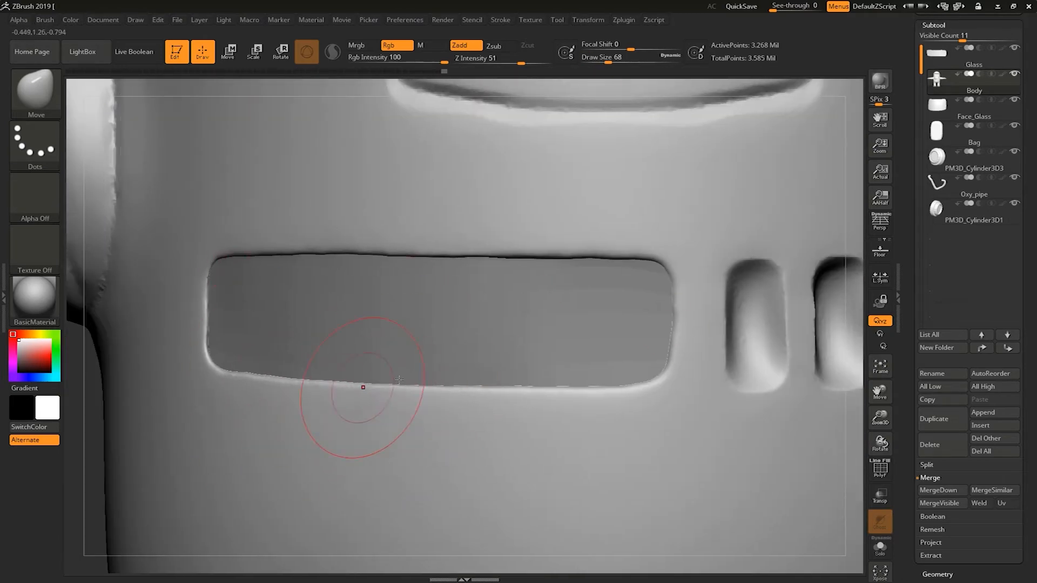
- Mask the floor of the first small recess beside the wide chest recess using MaskPen at draw size 12
mouse_move(853, 508)
left_mouse_down("alt")
mouse_move(685, 480)
mouse_move(709, 444)
left_mouse_up("alt")
key("s")
left_click_drag(708, 444, 693, 443)
mouse_move(326, 274)
left_mouse_down("ctrl")
mouse_move(318, 293)
mouse_move(317, 259)
mouse_move(347, 320)
mouse_move(319, 320)
mouse_move(336, 320)
left_mouse_up("ctrl")
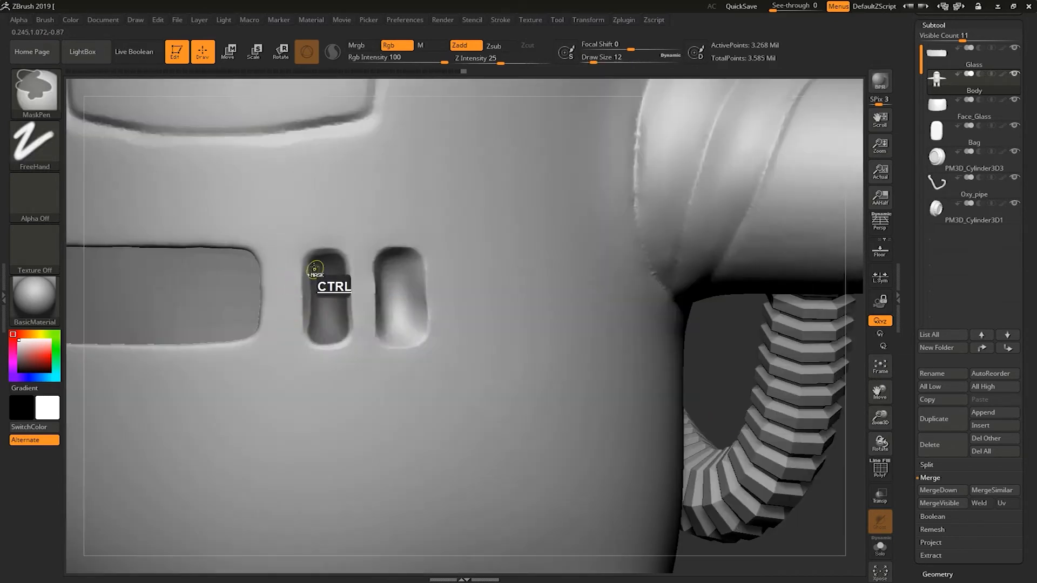
mouse_move(315, 268)
left_mouse_down("ctrl")
mouse_move(338, 325)
mouse_move(352, 282)
left_mouse_up("ctrl")
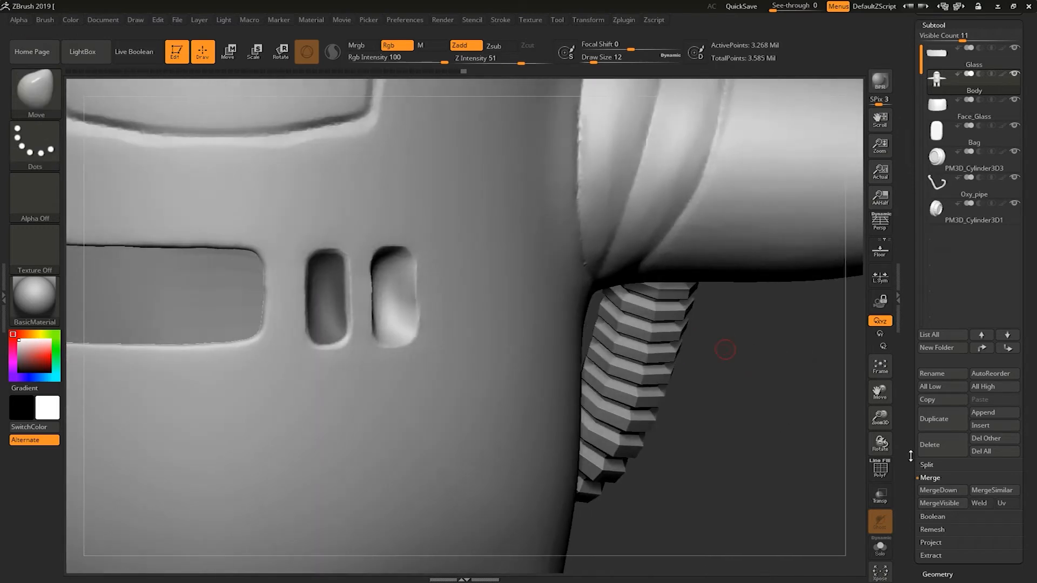
- Invert the mask and push out the floor of the first small recess with an Inflate deformation of 51
scroll(936, 447, "down", 5)
left_click(940, 492)
scroll(949, 366, "up", 3)
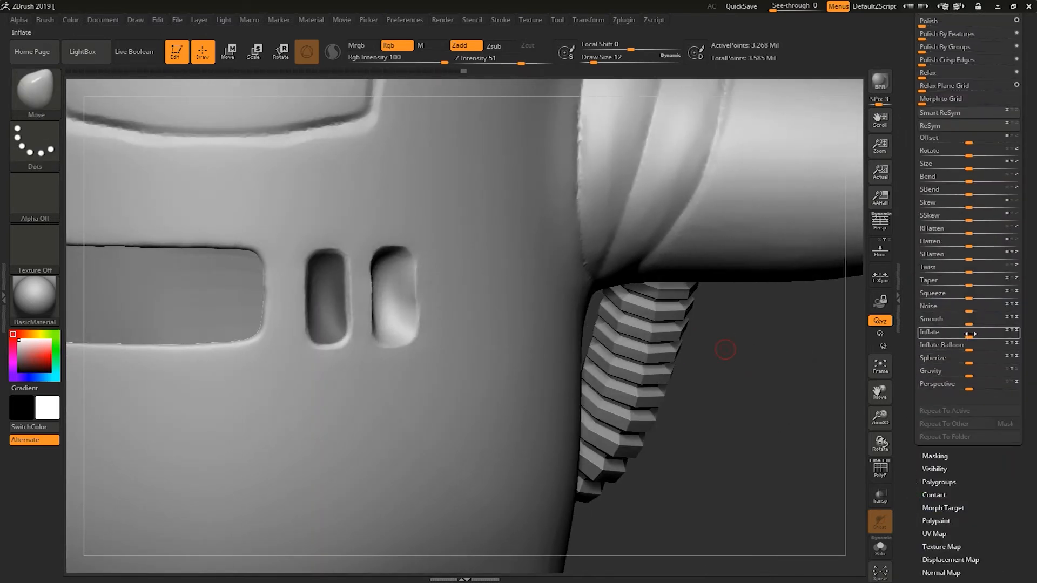
left_click(971, 335)
left_click(788, 412, "ctrl")
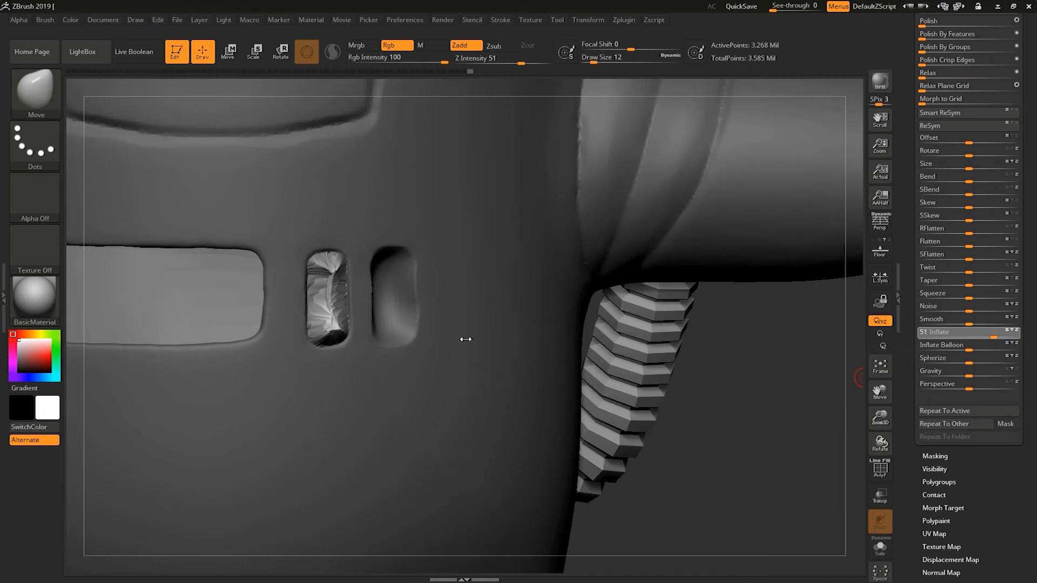
- Clear the mask and even out the central crease on the inflated surface of the first small recess
key("s")
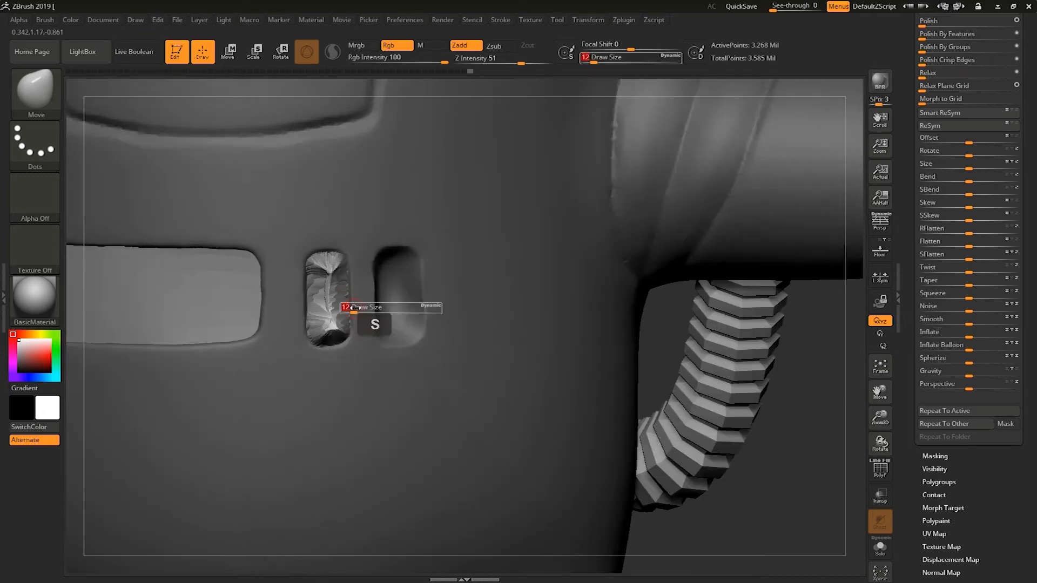
left_click_drag(347, 307, 353, 307)
key("s")
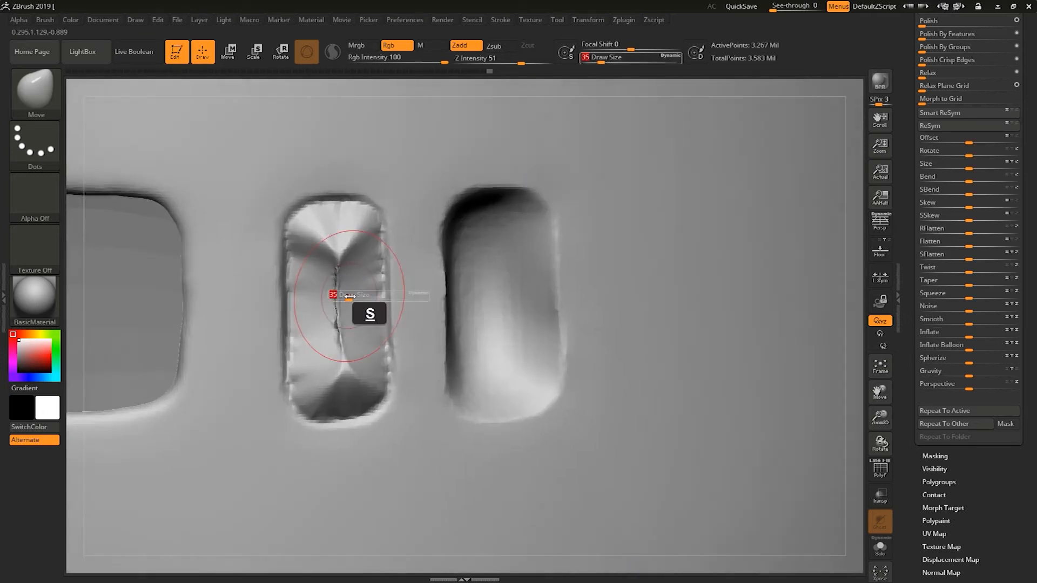
mouse_move(338, 269)
left_mouse_down()
mouse_move(329, 248)
mouse_move(329, 376)
mouse_move(344, 230)
mouse_move(349, 384)
left_mouse_up()
- Flatten the raised surface of the first small recess with TrimDynamic at draw size 31 and smooth its edges
key("b")
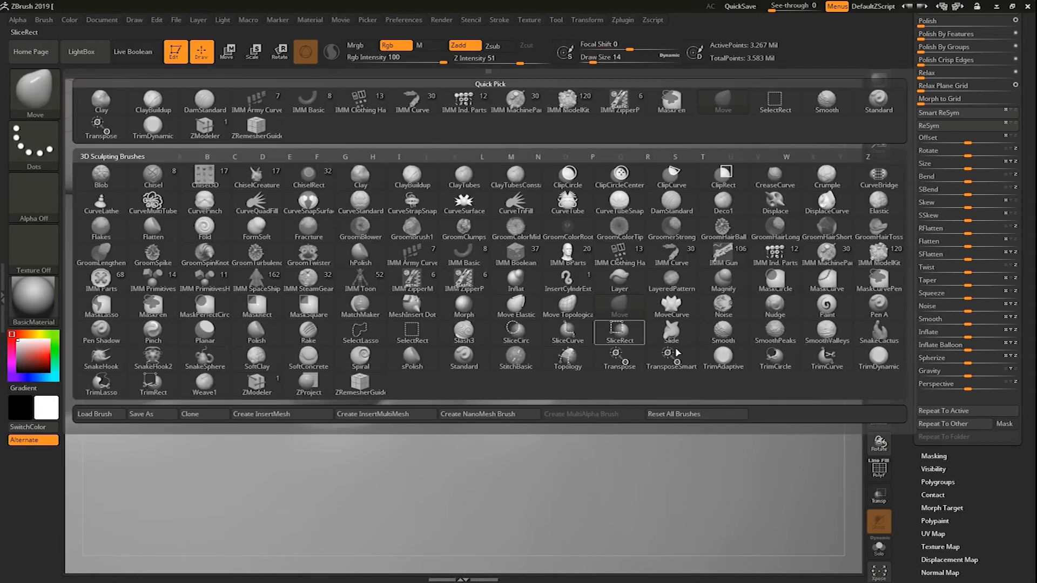
left_click(879, 356)
key("s")
left_click_drag(338, 253, 361, 254)
mouse_move(346, 243)
left_mouse_down()
mouse_move(308, 248)
mouse_move(332, 234)
mouse_move(346, 260)
mouse_move(342, 247)
mouse_move(334, 371)
mouse_move(357, 349)
mouse_move(340, 356)
mouse_move(353, 275)
mouse_move(325, 242)
mouse_move(340, 278)
mouse_move(341, 398)
mouse_move(339, 357)
left_mouse_up()
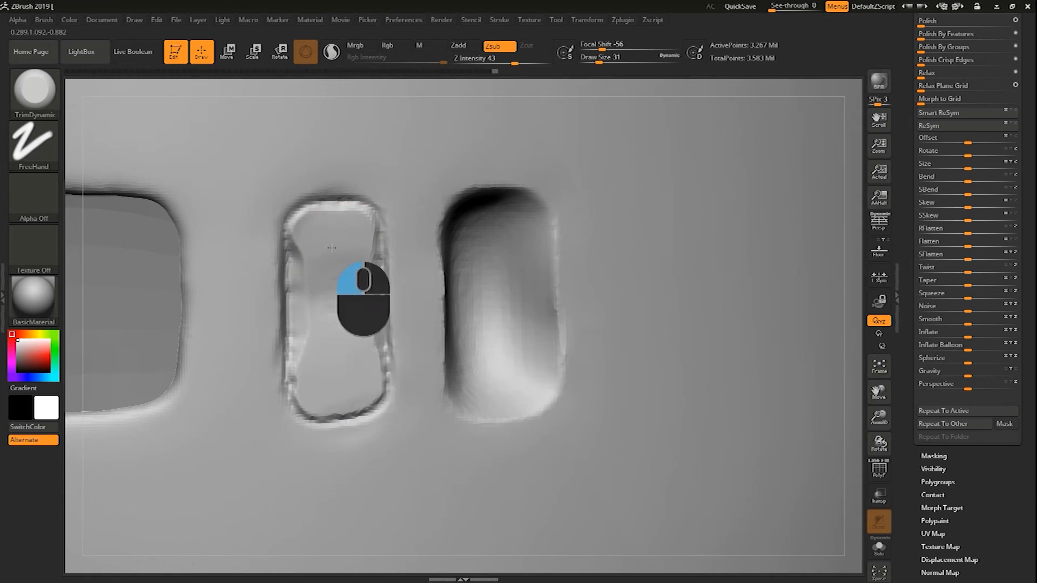
mouse_move(344, 291)
left_mouse_down("shift")
mouse_move(292, 256)
mouse_move(322, 221)
mouse_move(347, 337)
mouse_move(321, 405)
mouse_move(285, 293)
left_mouse_up("shift")
- Carve a groove around the first small recess with DamStandard at draw size 8 and smooth the surface inside it
key("b")
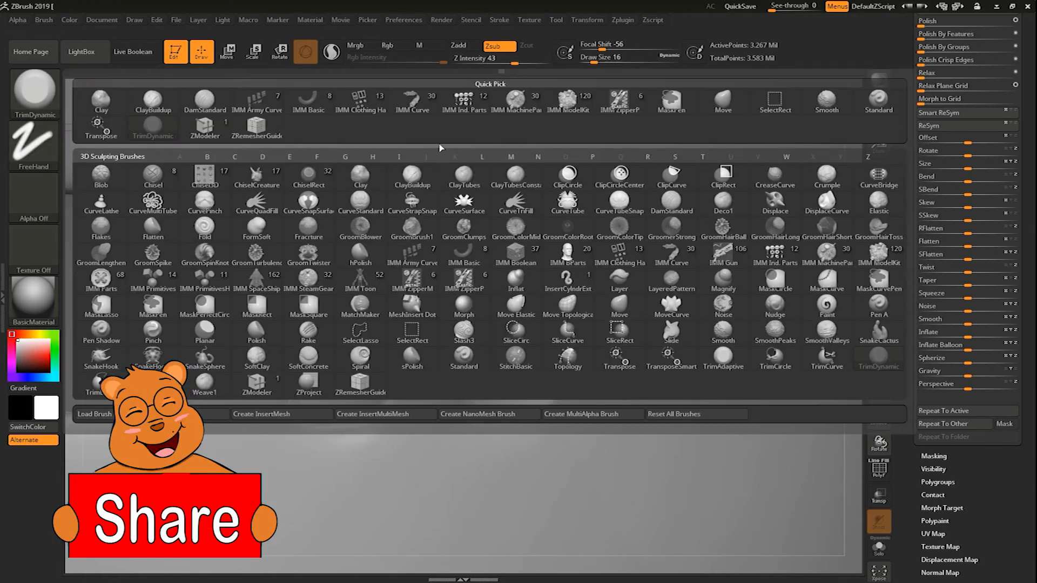
key("d")
key("s")
key("s")
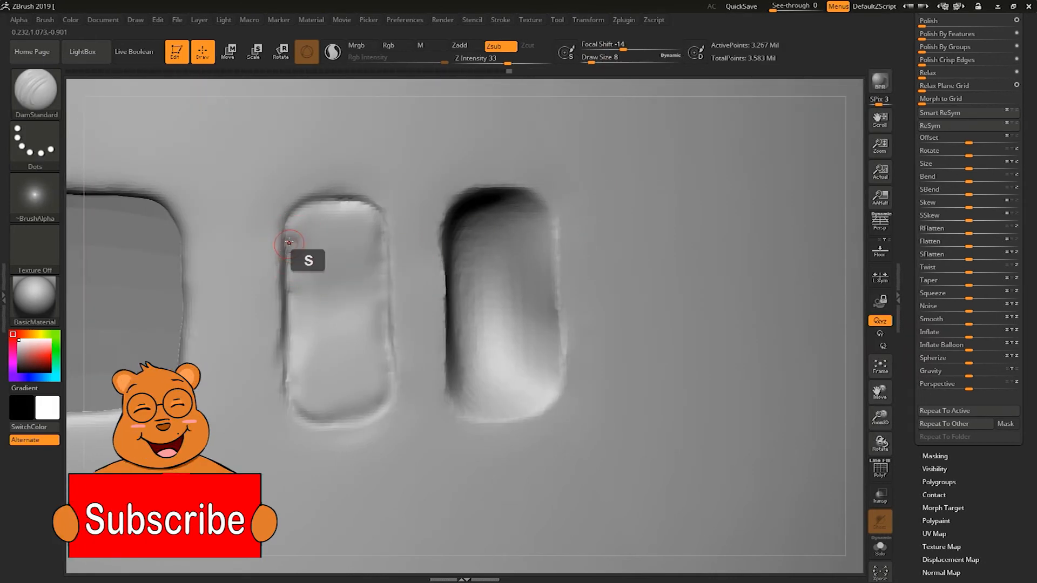
mouse_move(283, 217)
left_mouse_down()
mouse_move(369, 203)
mouse_move(379, 381)
left_mouse_up()
mouse_move(283, 270)
left_mouse_down()
mouse_move(286, 381)
mouse_move(363, 424)
left_mouse_up()
mouse_move(303, 376)
left_mouse_down("shift")
mouse_move(302, 259)
mouse_move(381, 374)
left_mouse_up("shift")
- Mask the floor of the second small recess and clean up the edge of the mask
left_click_drag(854, 227, 828, 165, "alt")
left_click_drag(401, 324, 400, 339, "ctrl")
mouse_move(381, 296)
left_mouse_down("ctrl")
mouse_move(411, 404)
mouse_move(370, 333)
mouse_move(397, 373)
left_mouse_up("ctrl")
mouse_move(378, 402)
left_mouse_down("ctrl+alt")
mouse_move(410, 406)
mouse_move(435, 387)
left_mouse_up("ctrl+alt")
mouse_move(831, 328)
left_mouse_down()
mouse_move(743, 373)
mouse_move(721, 400)
left_mouse_up()
mouse_move(390, 308)
left_mouse_down("ctrl")
mouse_move(382, 298)
mouse_move(403, 302)
left_mouse_up("ctrl")
mouse_move(773, 471)
left_mouse_down()
mouse_move(838, 397)
mouse_move(812, 436)
left_mouse_up()
- Invert the mask, push out the second small recess with an Inflate deformation of 55 and clear the mask
left_click(828, 419, "ctrl")
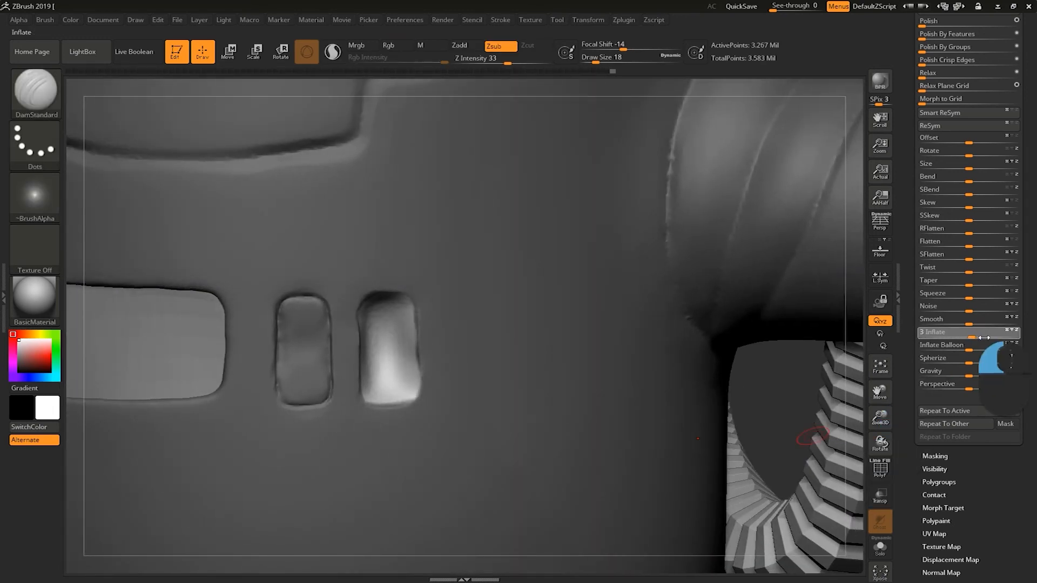
left_click_drag(988, 337, 996, 338)
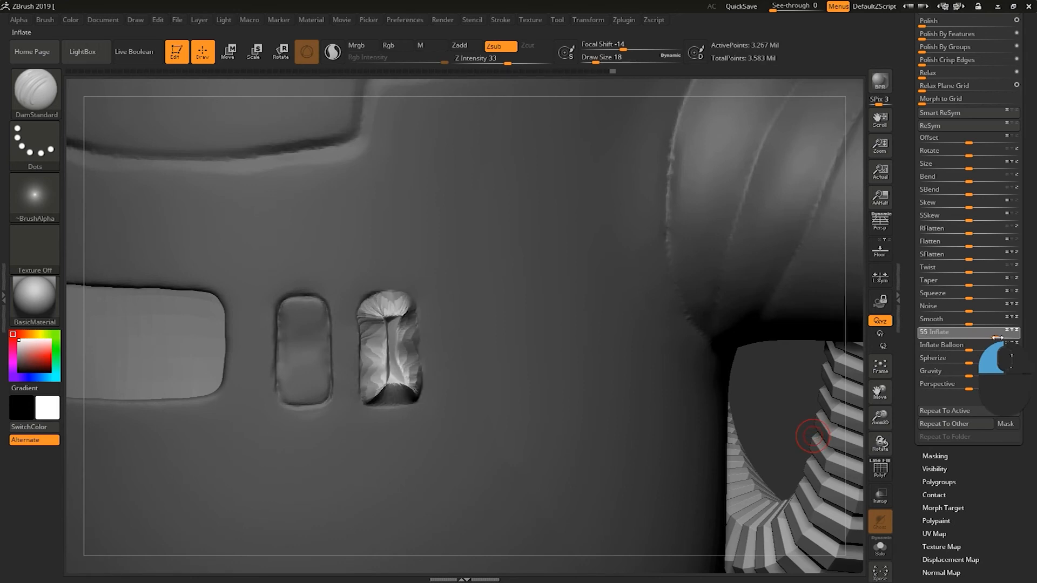
left_click(790, 382, "ctrl")
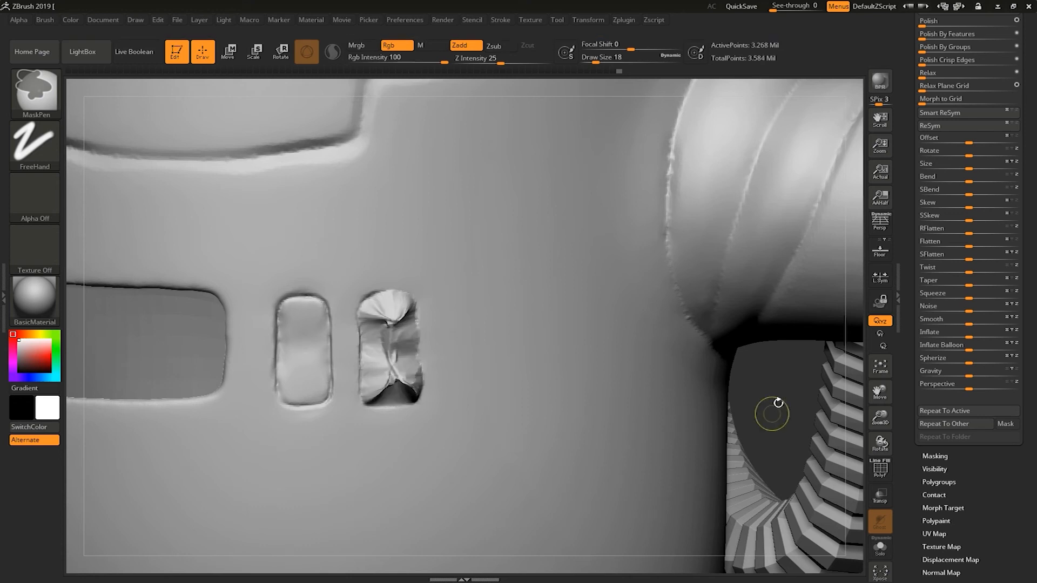
- Smooth the inflated surface of the second small recess and flatten it with TrimDynamic at draw size 33
key("shift")
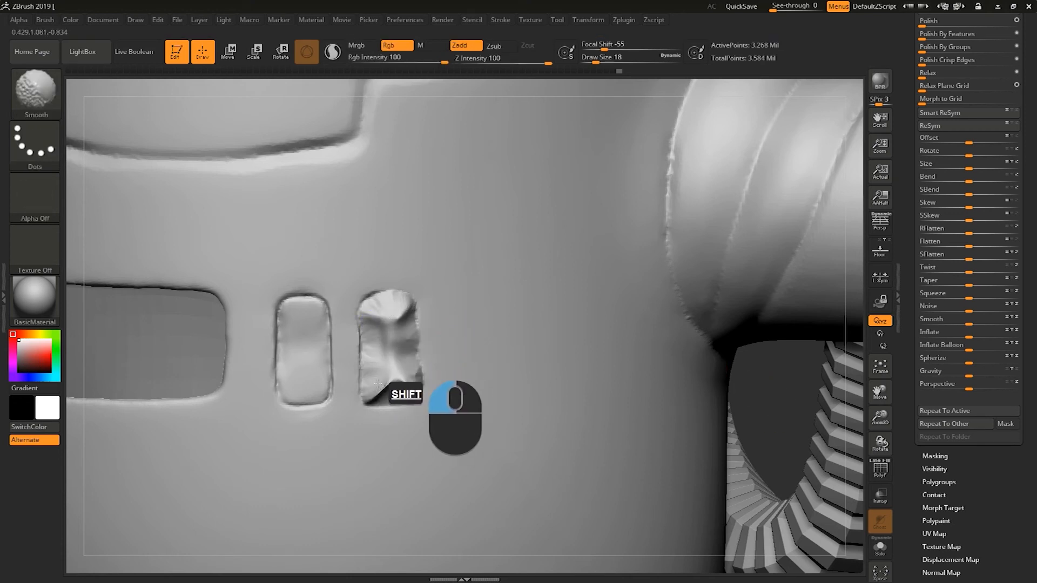
left_click_drag(392, 378, 419, 372, "shift")
key("b")
left_click(809, 494)
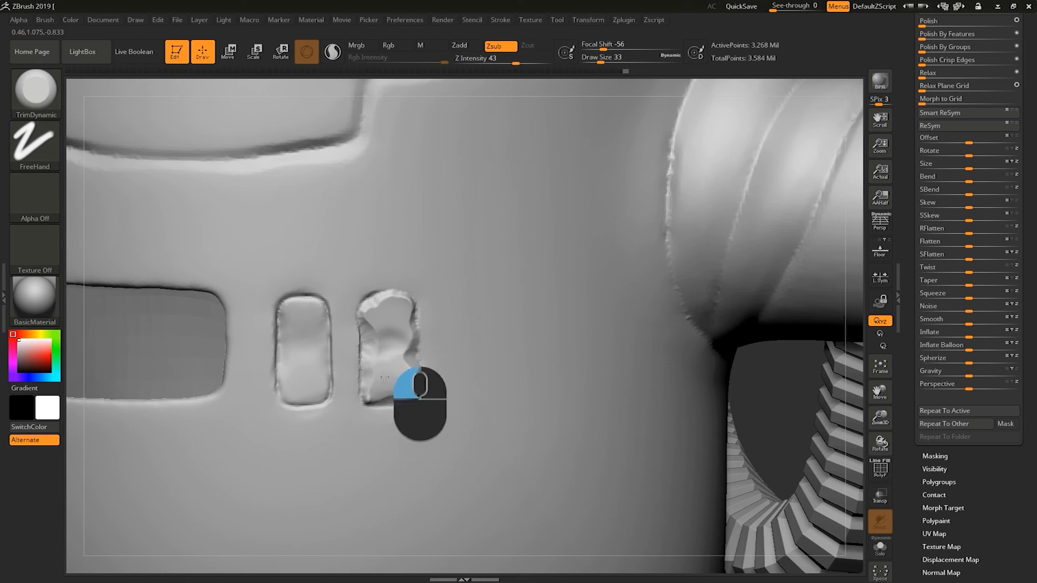
mouse_move(385, 337)
left_mouse_down()
mouse_move(384, 423)
mouse_move(403, 357)
left_mouse_up()
left_click(789, 396, "ctrl")
mouse_move(399, 309)
left_mouse_down("shift")
mouse_move(381, 303)
mouse_move(394, 390)
mouse_move(403, 301)
mouse_move(369, 296)
left_mouse_up("shift")
- Carve the groove around the second small recess with DamStandard at draw size 8, and deepen the first one's at draw size 14
key("b")
key("d")
key("s")
key("s")
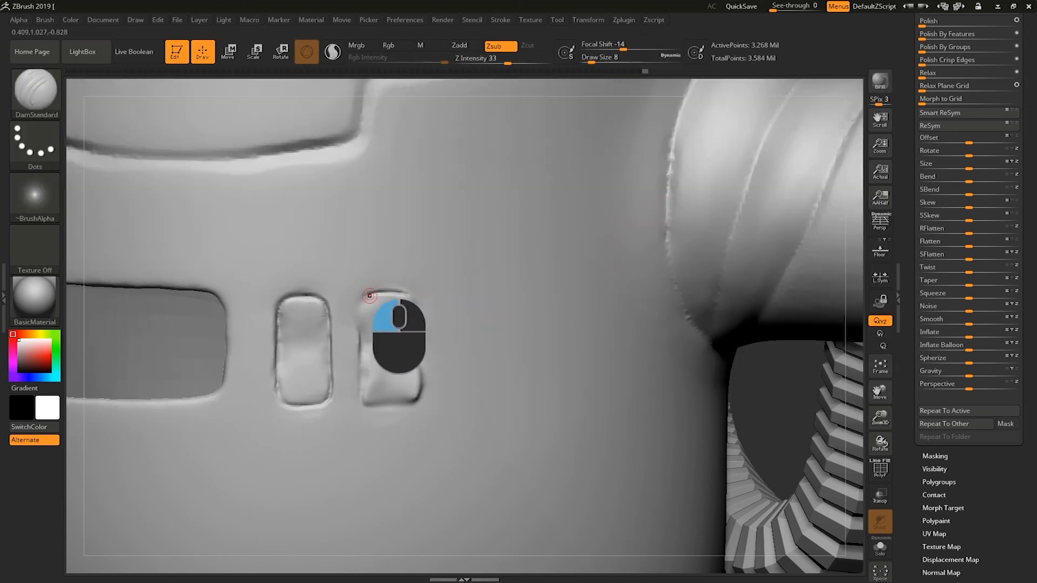
mouse_move(362, 395)
left_mouse_down()
mouse_move(397, 404)
mouse_move(421, 342)
left_mouse_up()
mouse_move(417, 303)
left_mouse_down()
mouse_move(420, 399)
mouse_move(355, 335)
mouse_move(408, 400)
mouse_move(393, 291)
left_mouse_up()
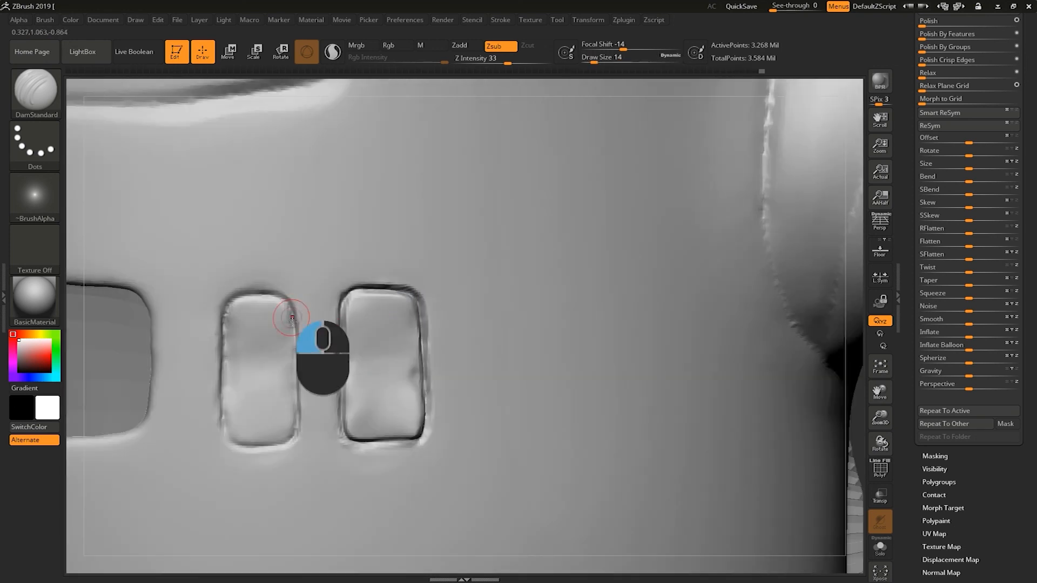
mouse_move(294, 309)
left_mouse_down()
mouse_move(222, 306)
mouse_move(280, 375)
mouse_move(265, 294)
mouse_move(343, 305)
mouse_move(425, 394)
mouse_move(417, 432)
mouse_move(365, 440)
mouse_move(332, 340)
left_mouse_up()
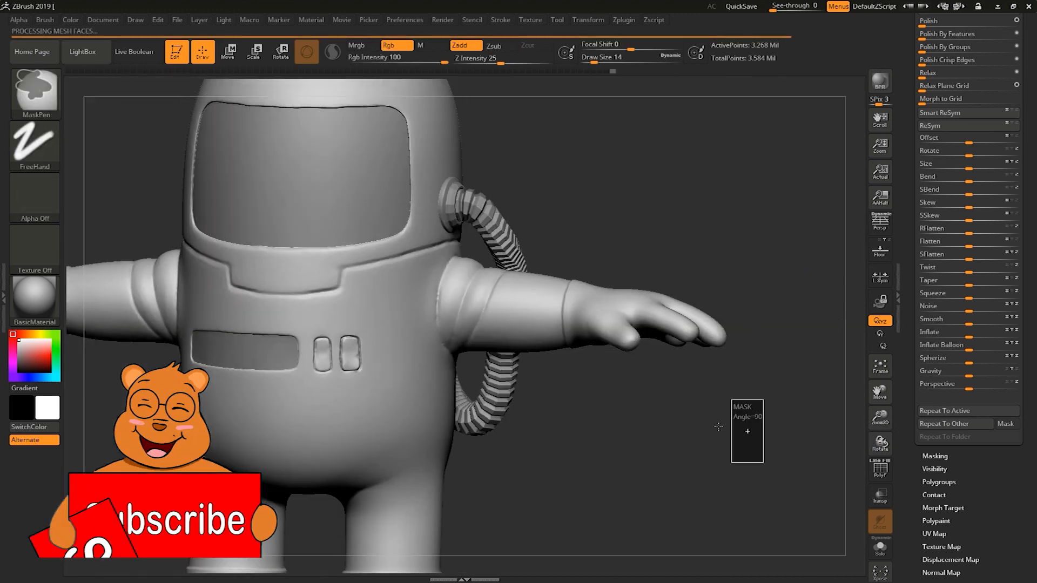
- Update the Body's DynaMesh and trim the raised rims of both small recesses with TrimDynamic at draw size 27
left_click(741, 484, "alt")
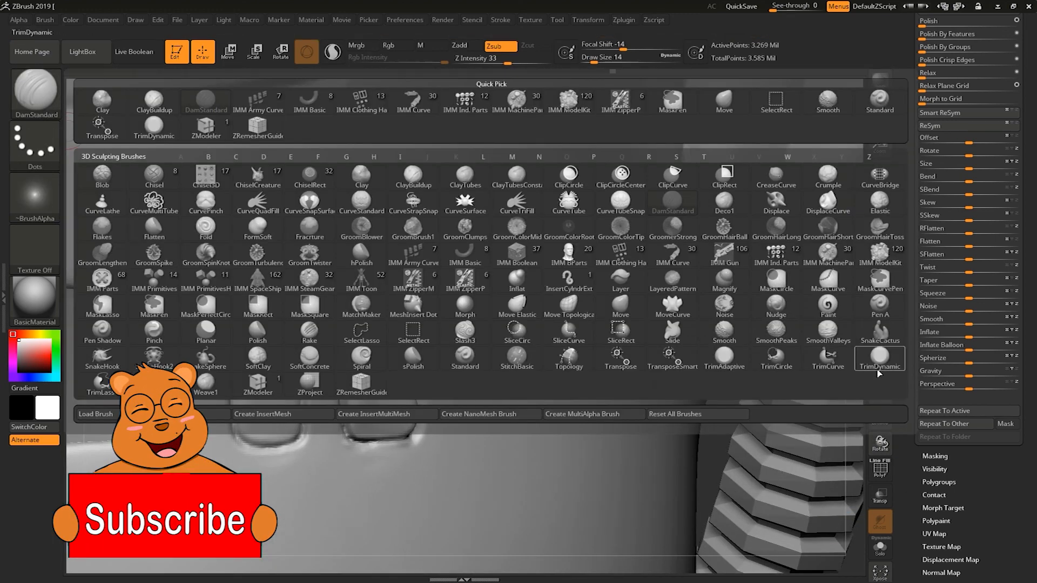
mouse_move(397, 378)
left_mouse_down()
mouse_move(406, 347)
mouse_move(412, 431)
mouse_move(401, 370)
mouse_move(357, 392)
mouse_move(378, 312)
mouse_move(405, 410)
mouse_move(258, 321)
mouse_move(282, 417)
mouse_move(314, 378)
mouse_move(309, 449)
left_mouse_up()
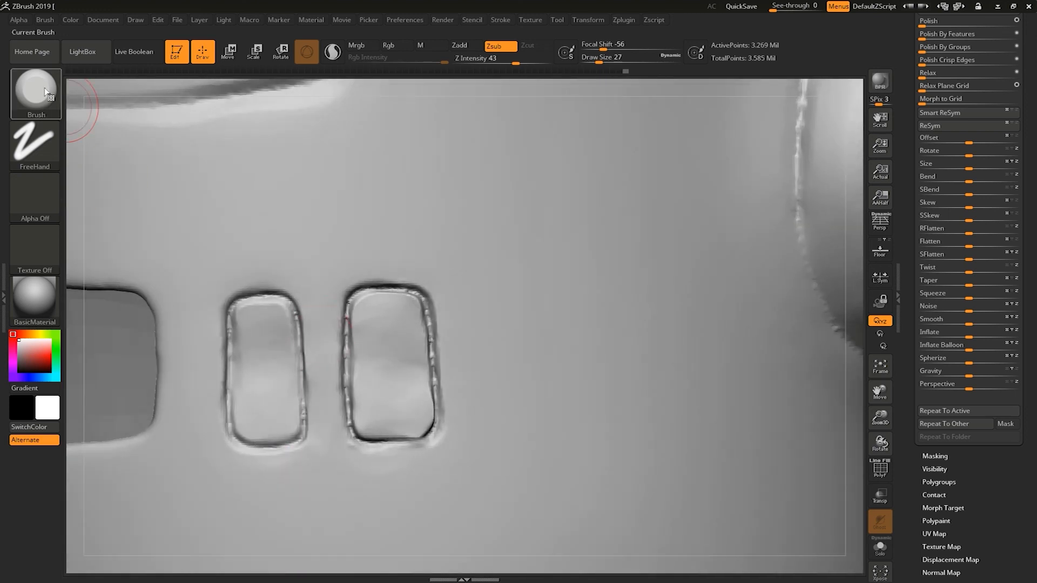